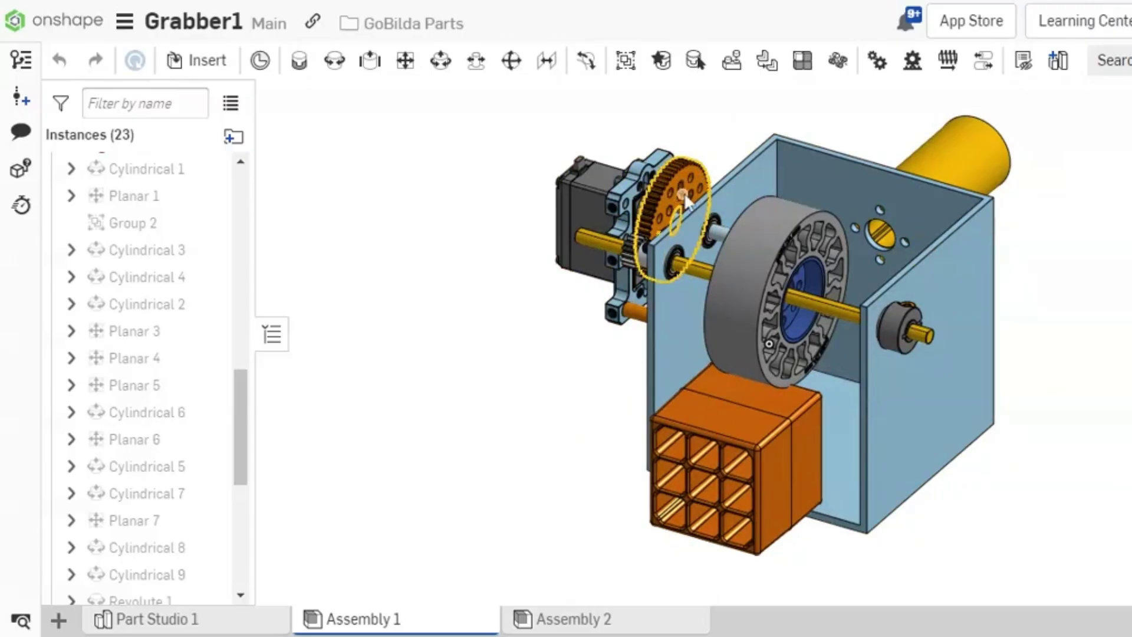
- Turn the motor gear, then inspect the assembly from front, top and isometric views
left_click_drag(682, 188, 665, 199)
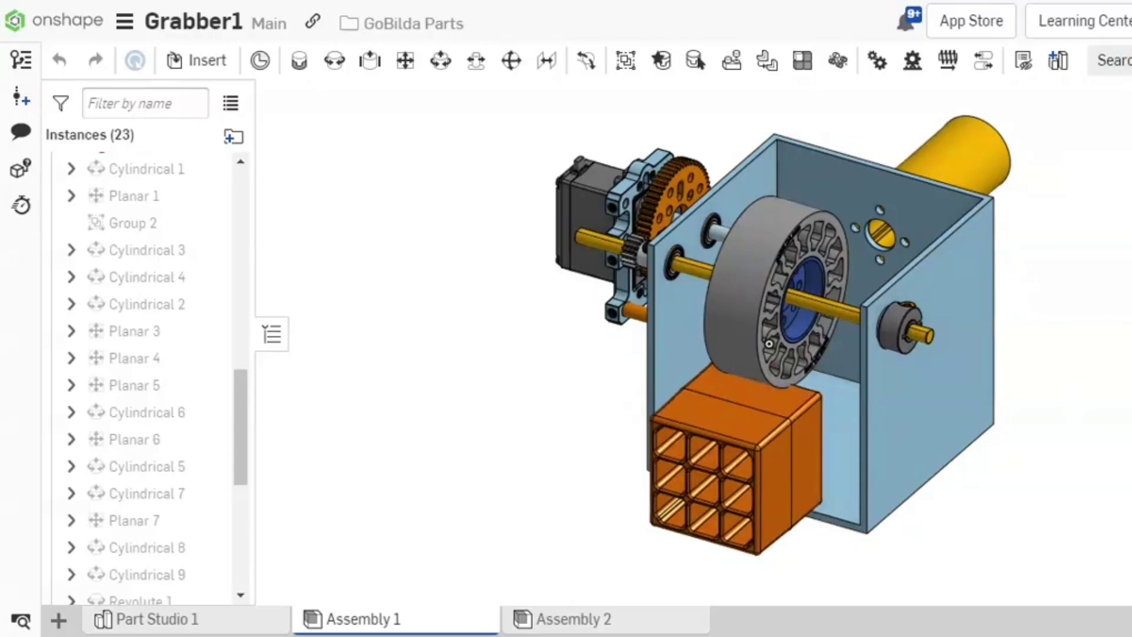
key("shift+1")
scroll(962, 404, "down", 1)
scroll(962, 404, "down", 1)
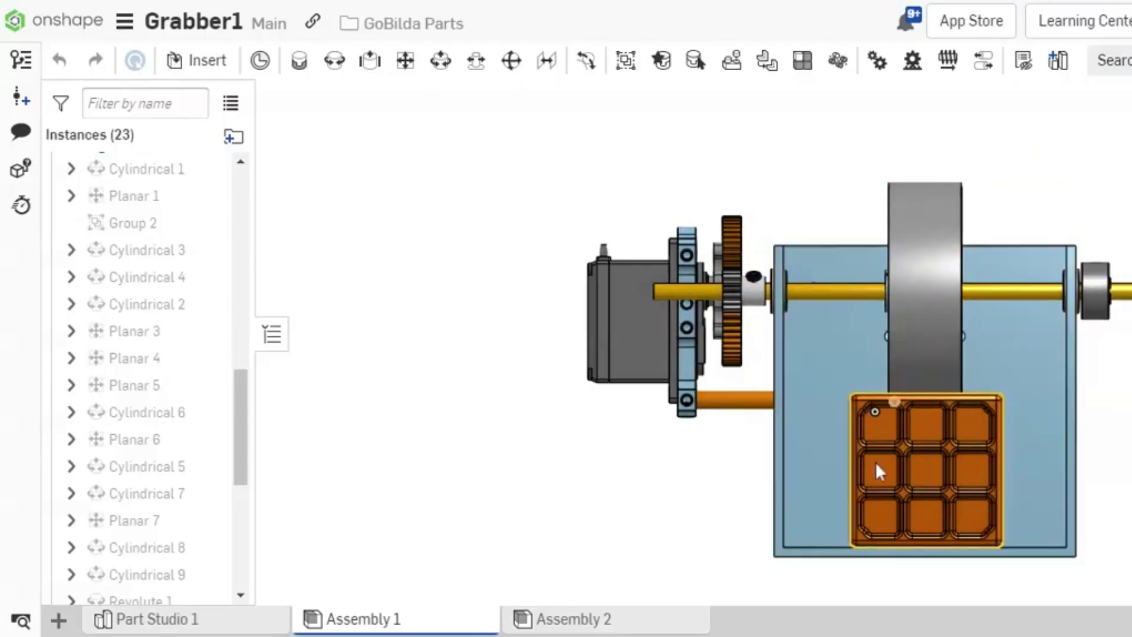
key("shift+7")
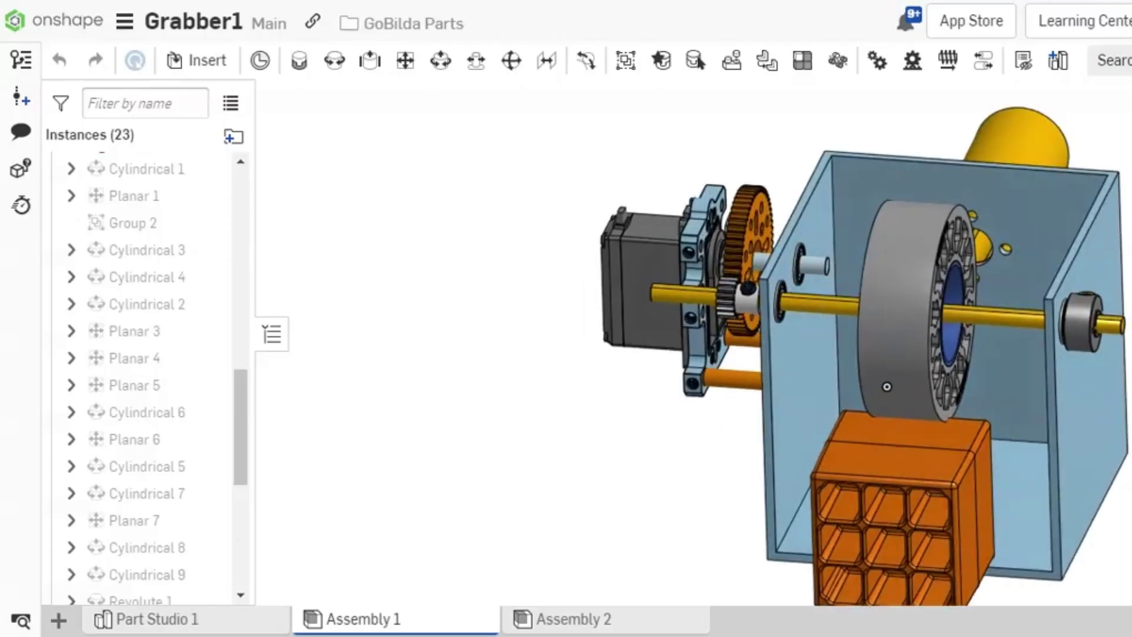
key("shift+5")
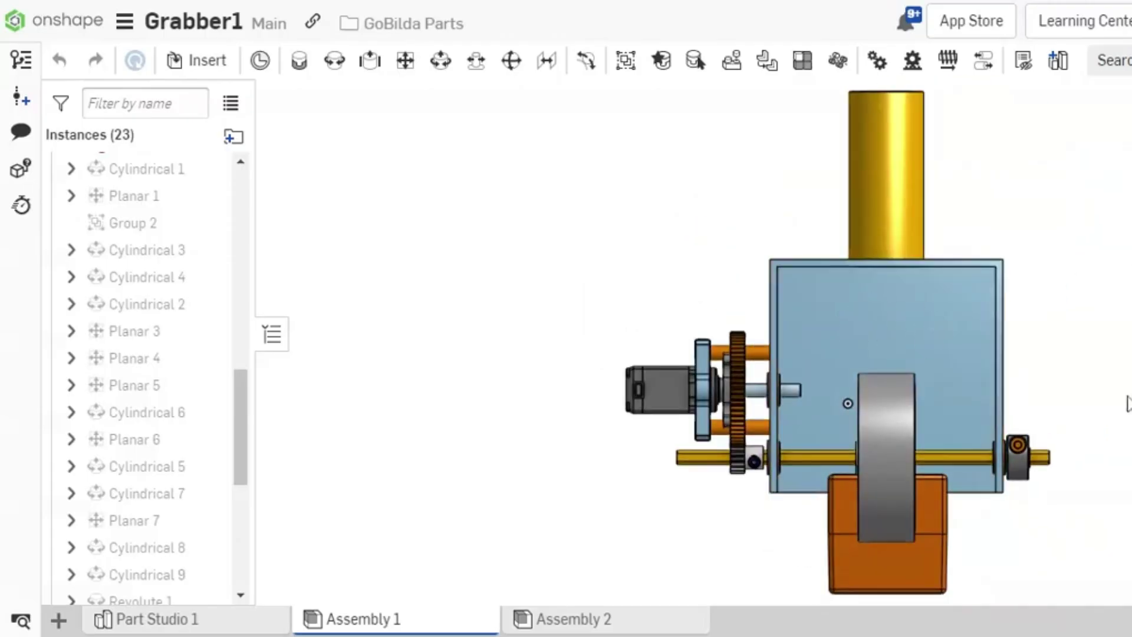
right_click_drag(1126, 403, 969, 375)
key("shift+7")
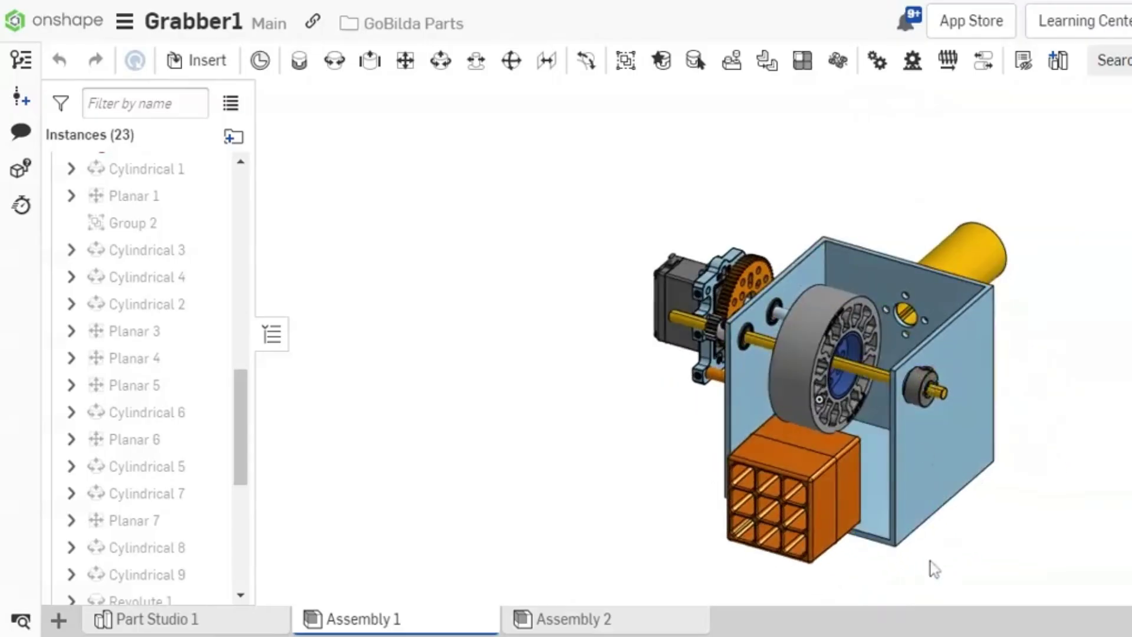
scroll(933, 569, "up", 1)
scroll(934, 568, "up", 1)
scroll(934, 569, "up", 1)
scroll(933, 572, "up", 1)
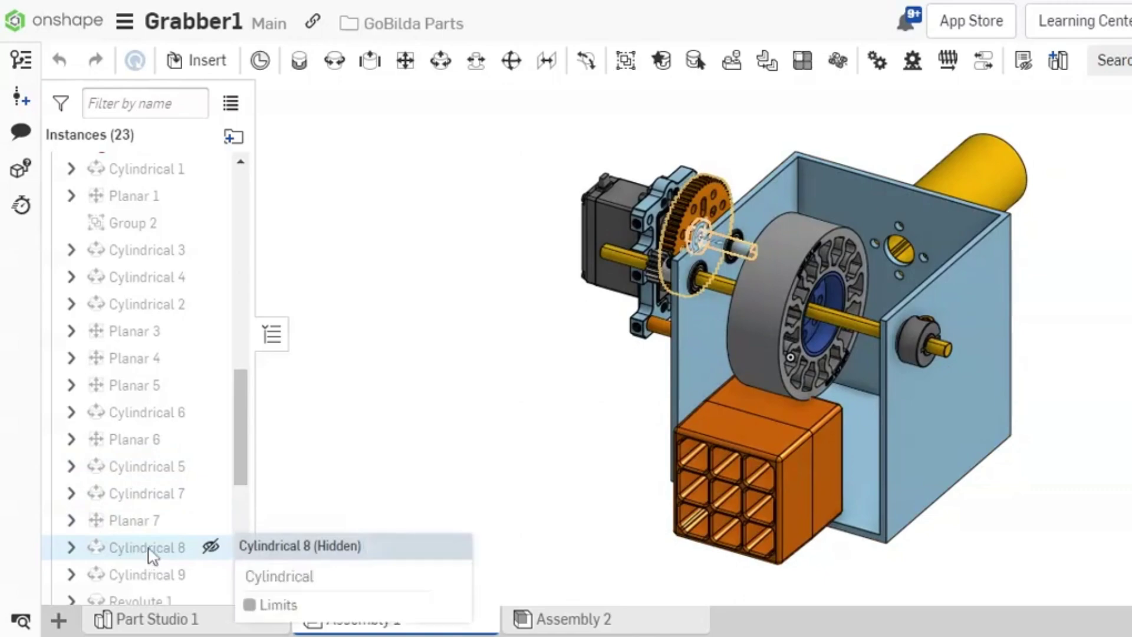
- Animate Cylindrical 8's rotation, reverse its direction and set Steps to 1
right_click(152, 555)
left_click(217, 480)
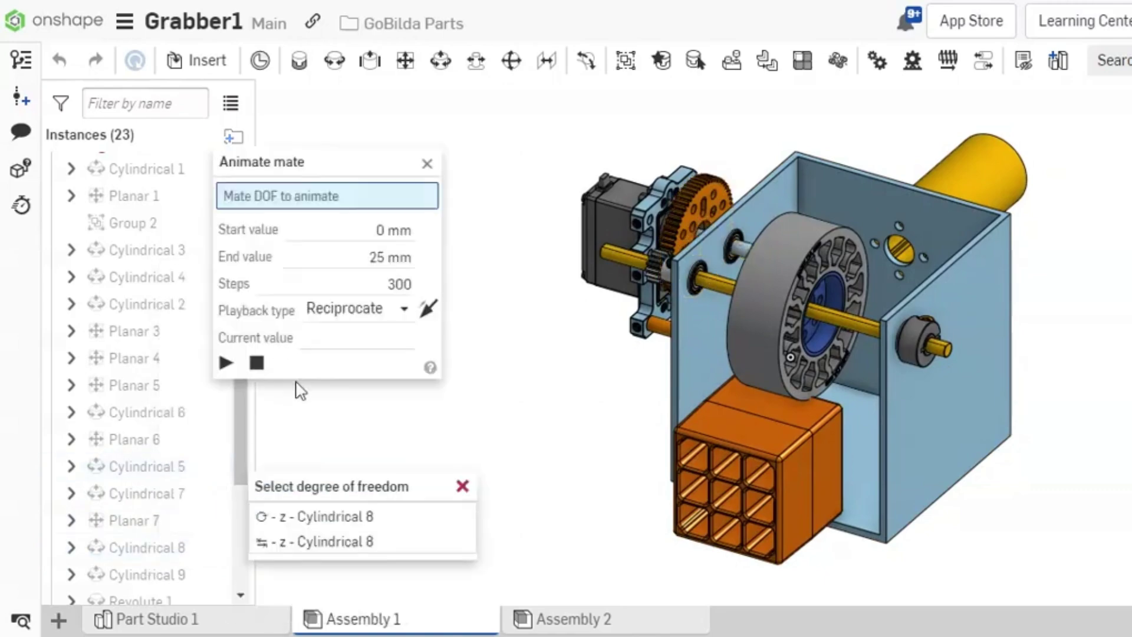
left_click(330, 518)
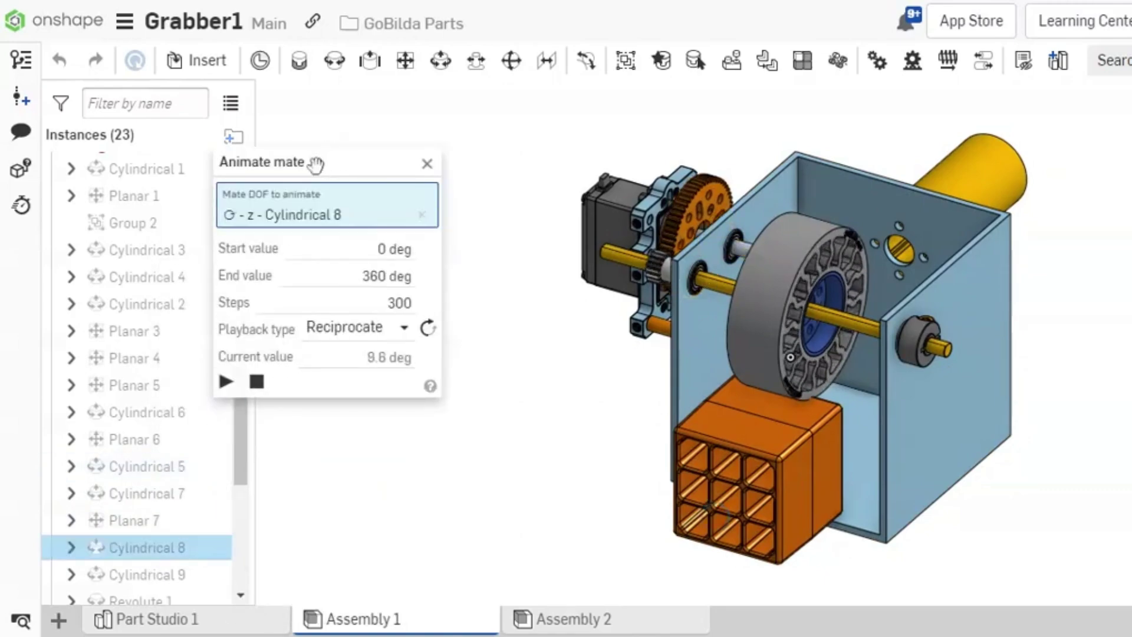
left_click_drag(335, 153, 362, 130)
scroll(825, 348, "up", 2)
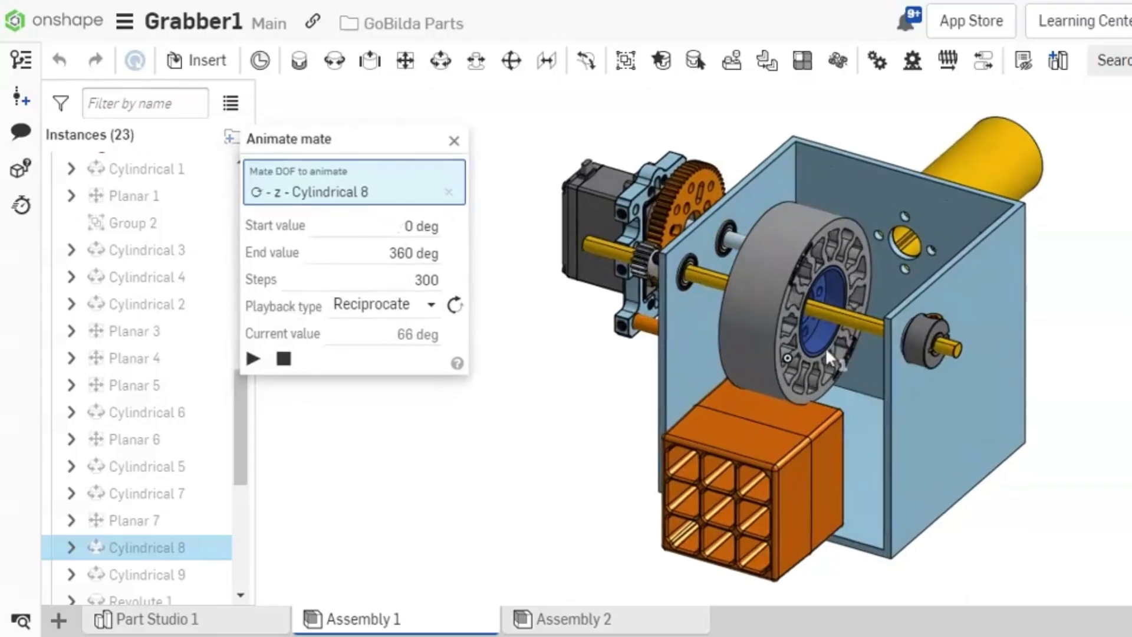
scroll(861, 299, "up", 1)
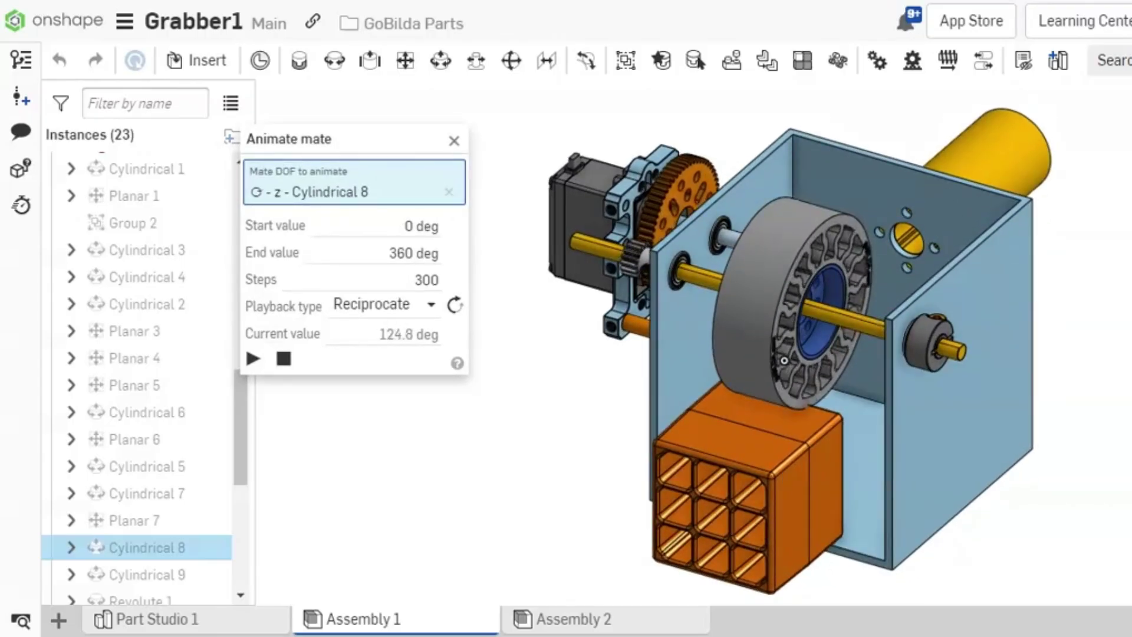
left_click(455, 304)
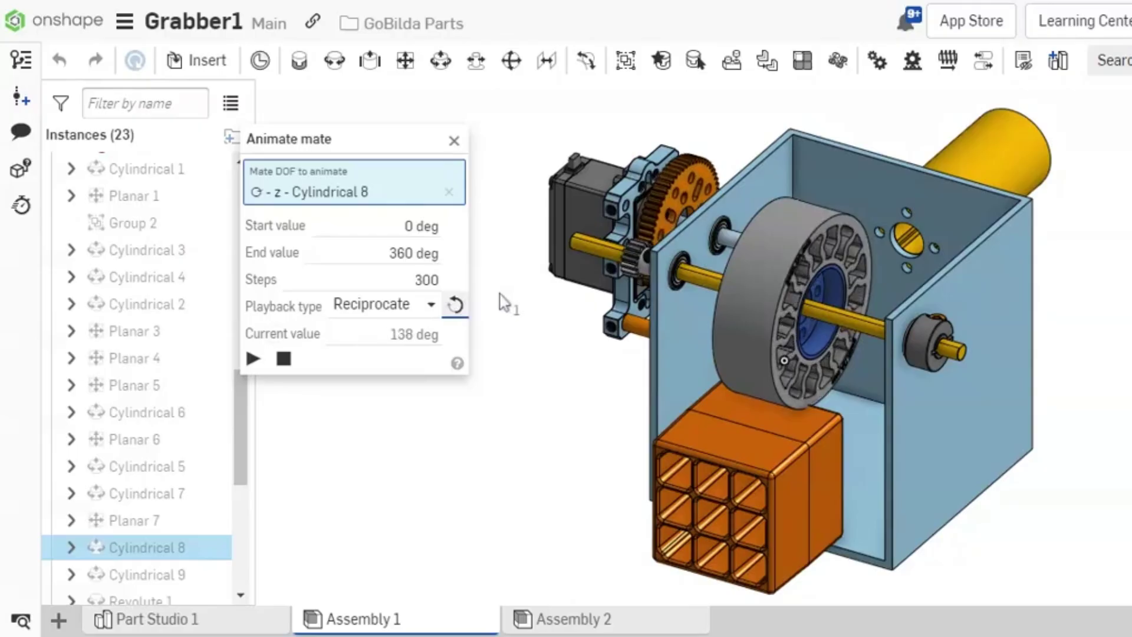
left_click(427, 280)
type("1")
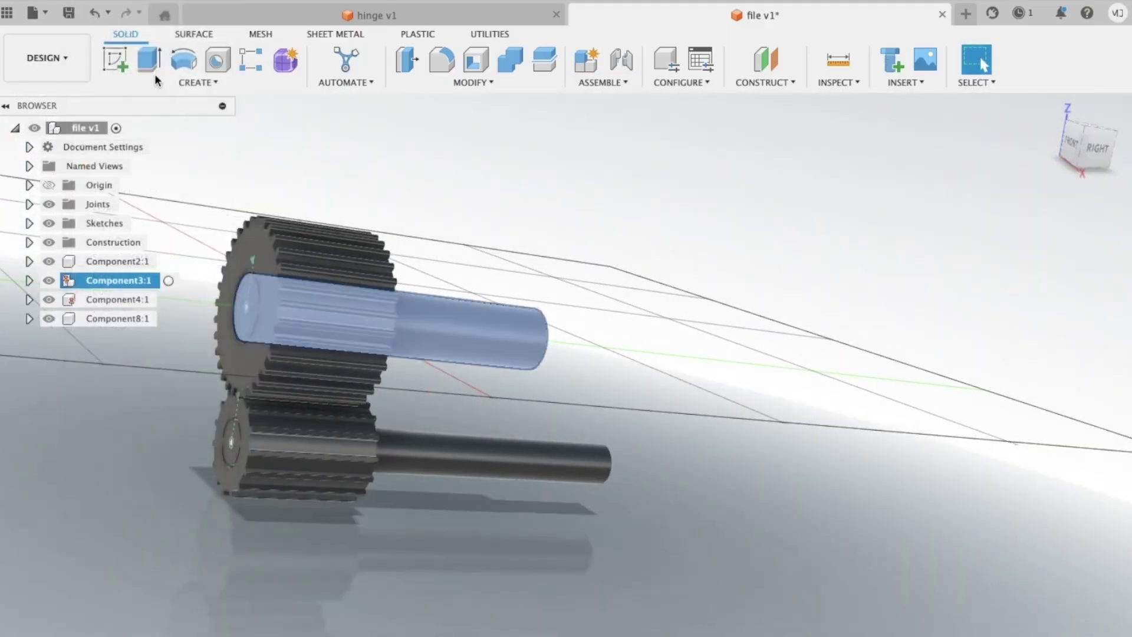
- Browse and select the gear and shaft components with the top-level assembly active
left_click(106, 278)
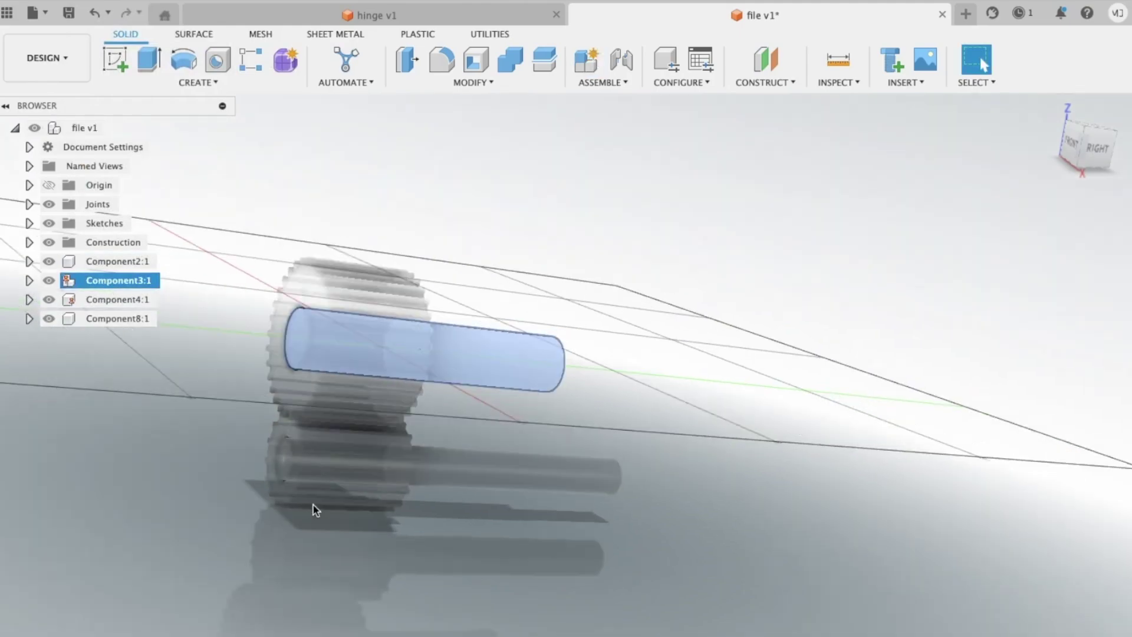
double_click(93, 130)
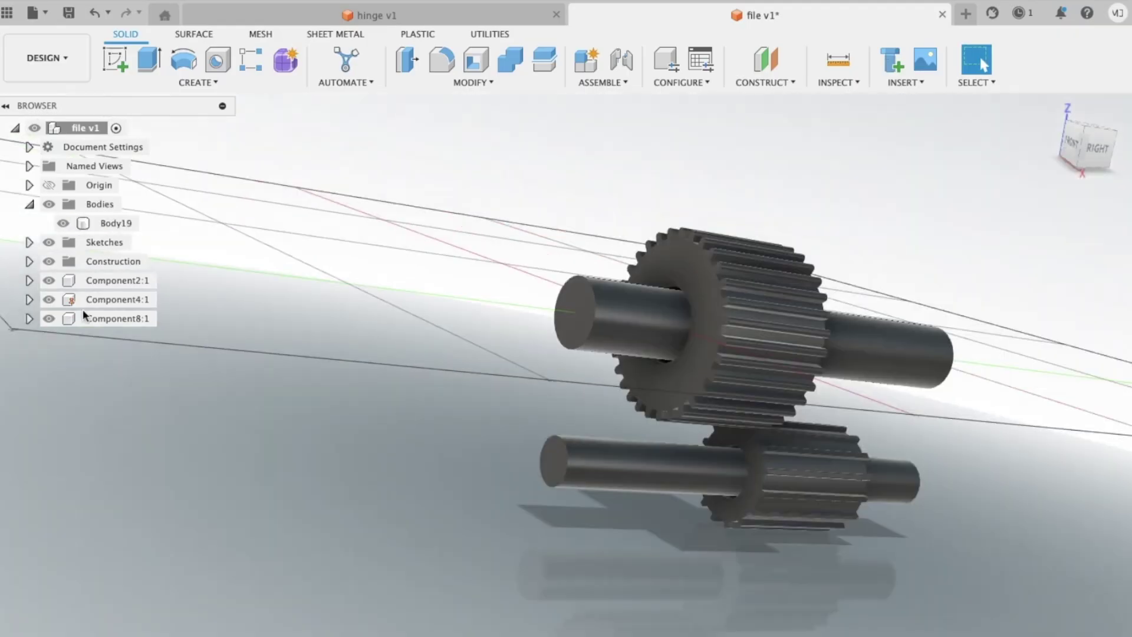
left_click(29, 299)
left_click(109, 281)
left_click(127, 356)
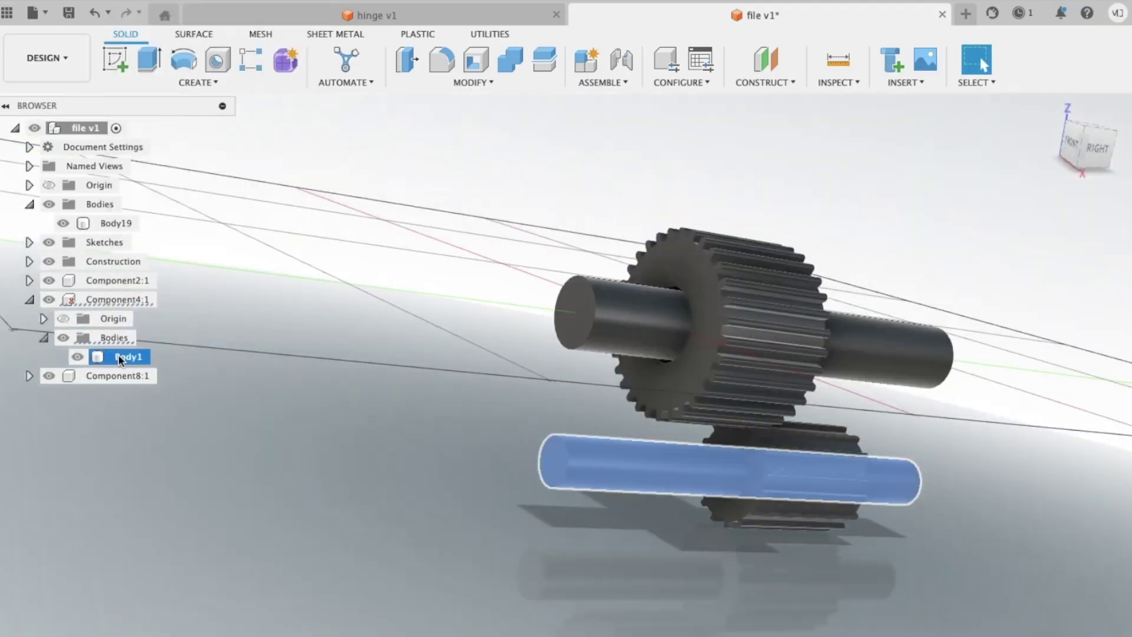
left_click(29, 299)
left_click(117, 298)
left_click(608, 309, "ctrl")
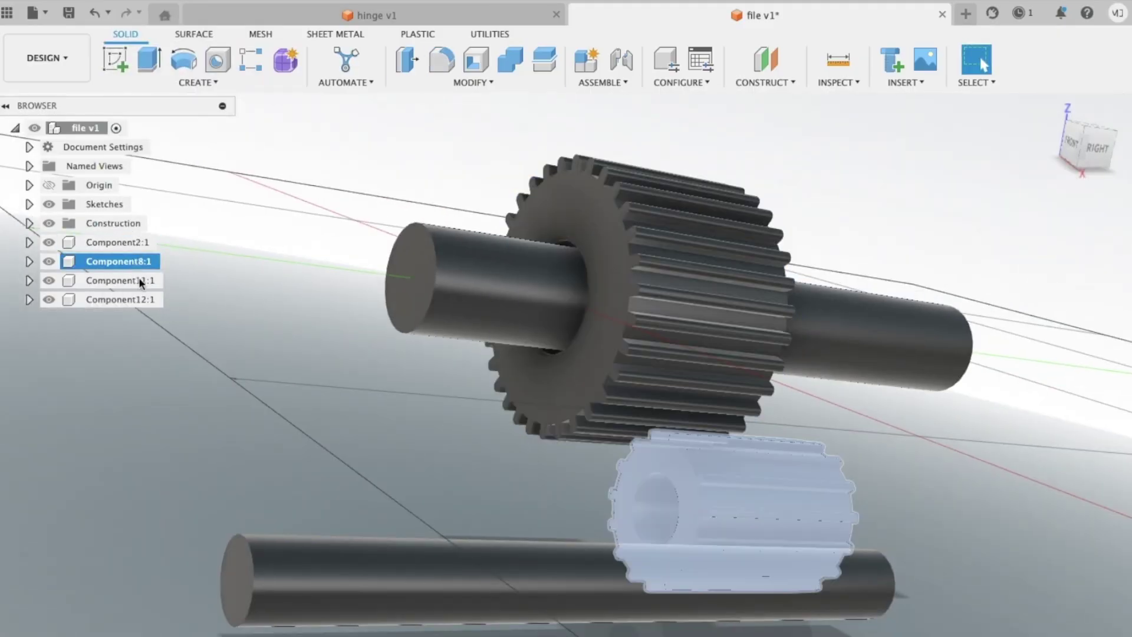
- Ground Component12:1 and joint the first gear to its mating part
right_click(118, 299)
left_click(228, 36)
left_click(602, 82)
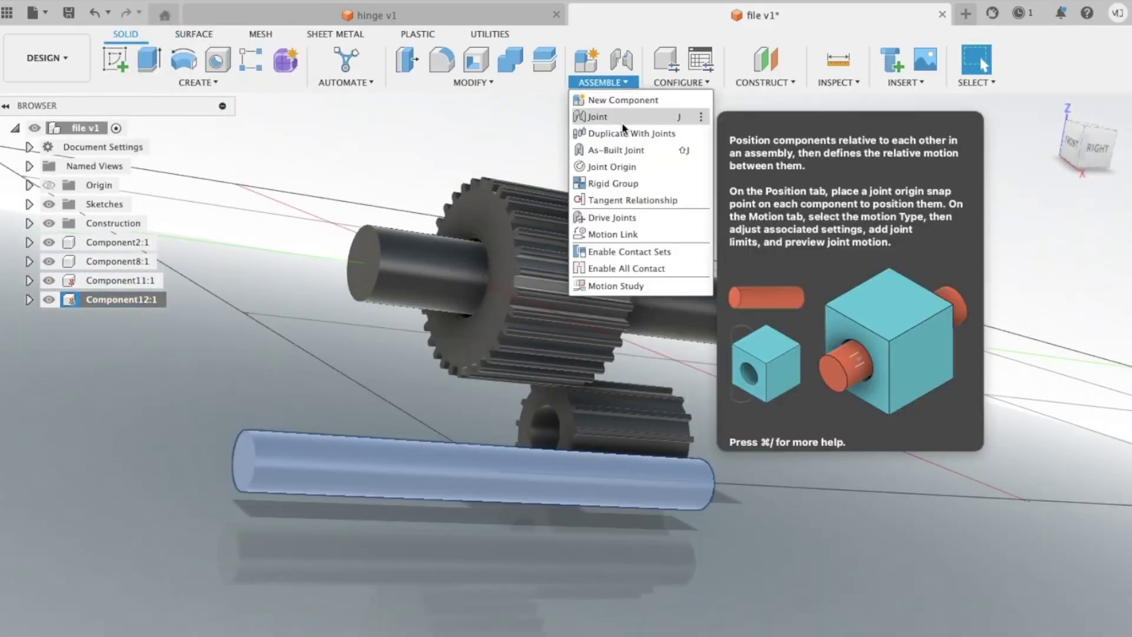
left_click(622, 122)
left_click(483, 275)
left_click(645, 254)
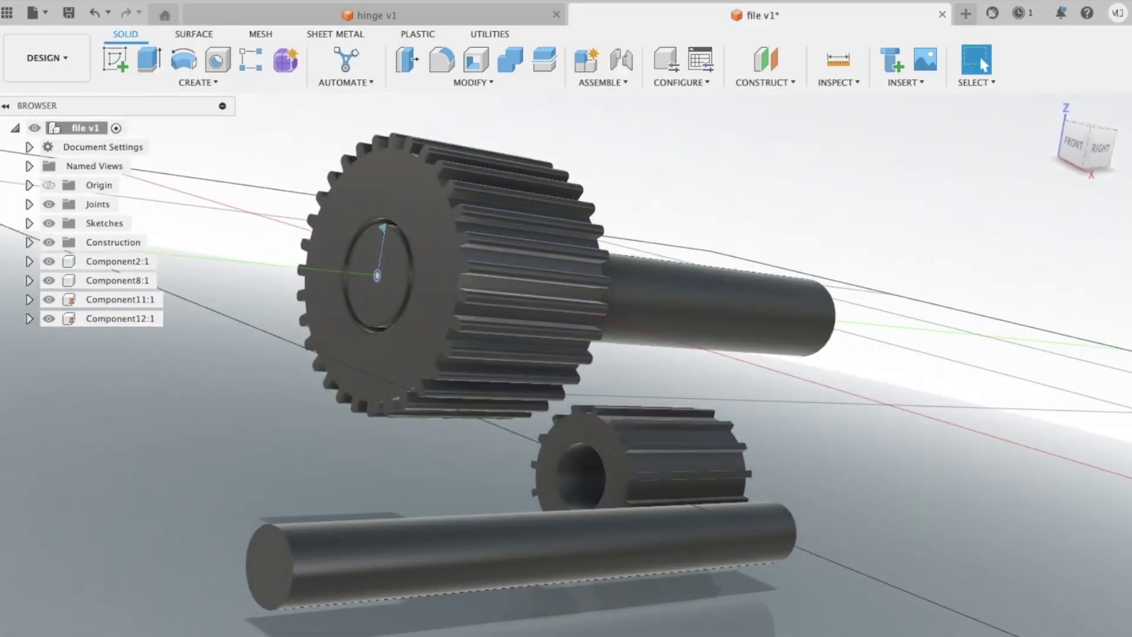
left_click(982, 222)
- Start a second joint, picking snap points on both components
left_click(1038, 417)
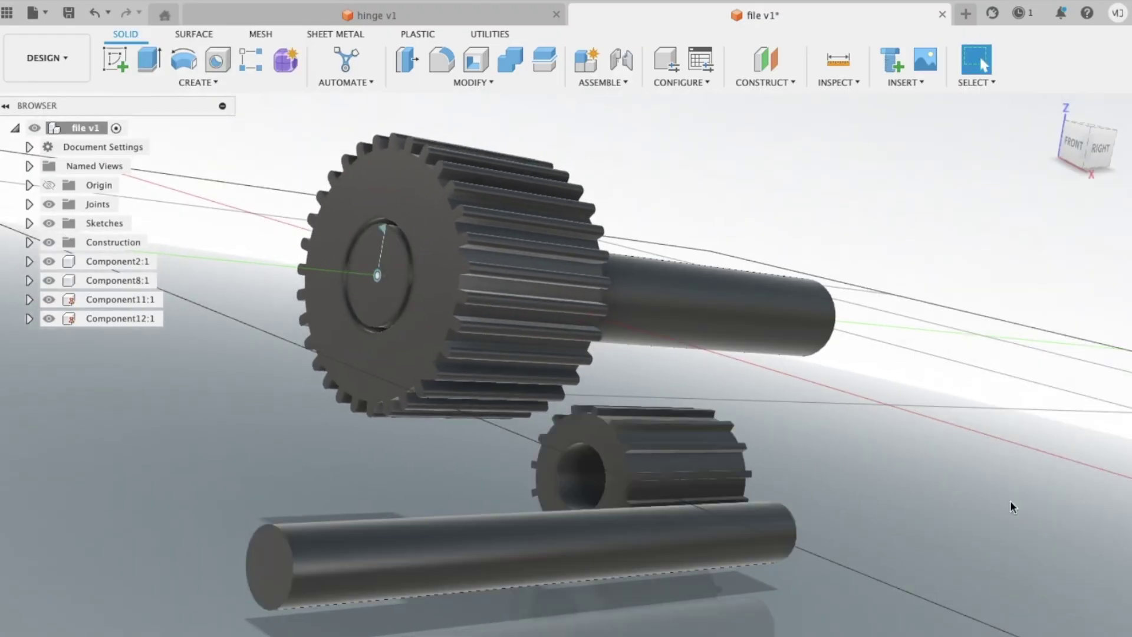
key("j")
left_click(571, 452)
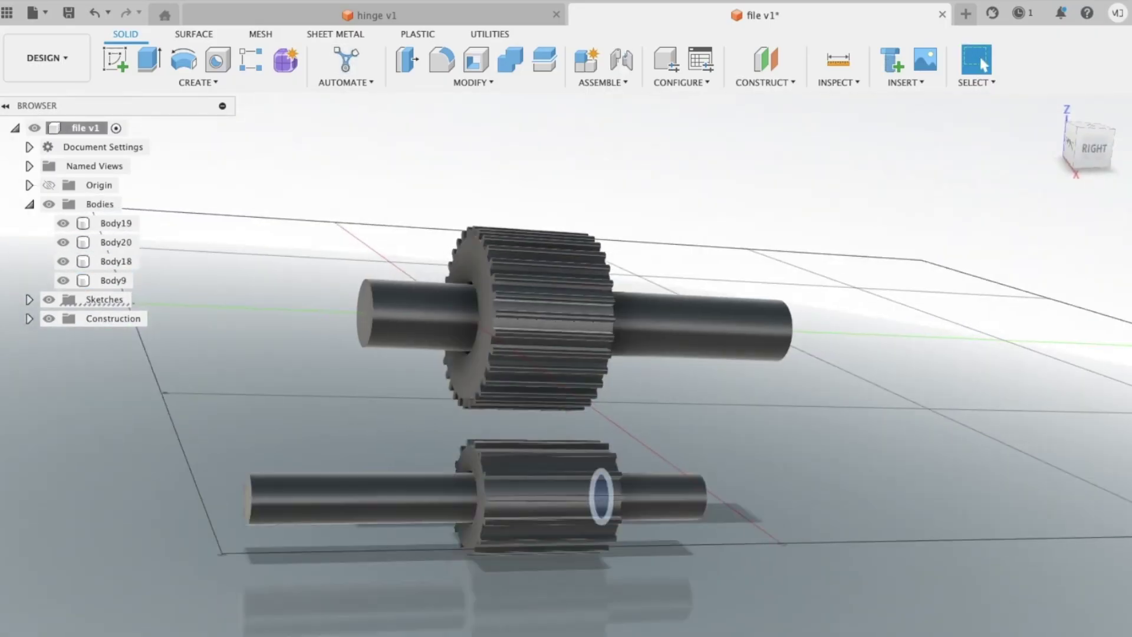
- Confirm the gear-to-shaft joint and cancel the unfinished second joint
middle_click_drag(596, 480, 583, 485, "shift")
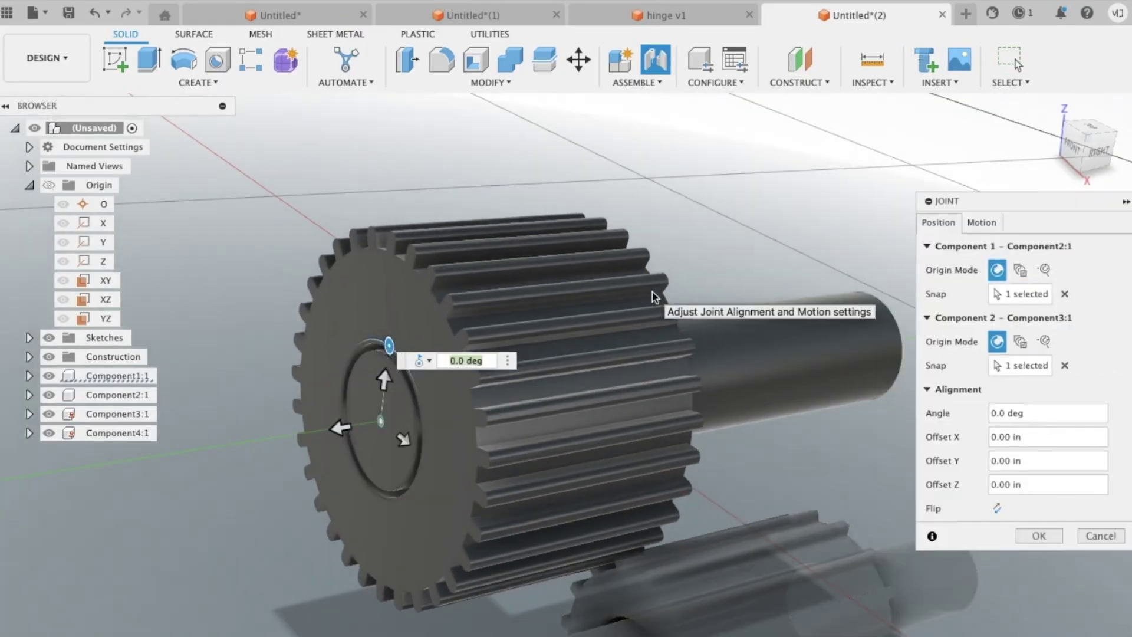
left_click(1026, 535)
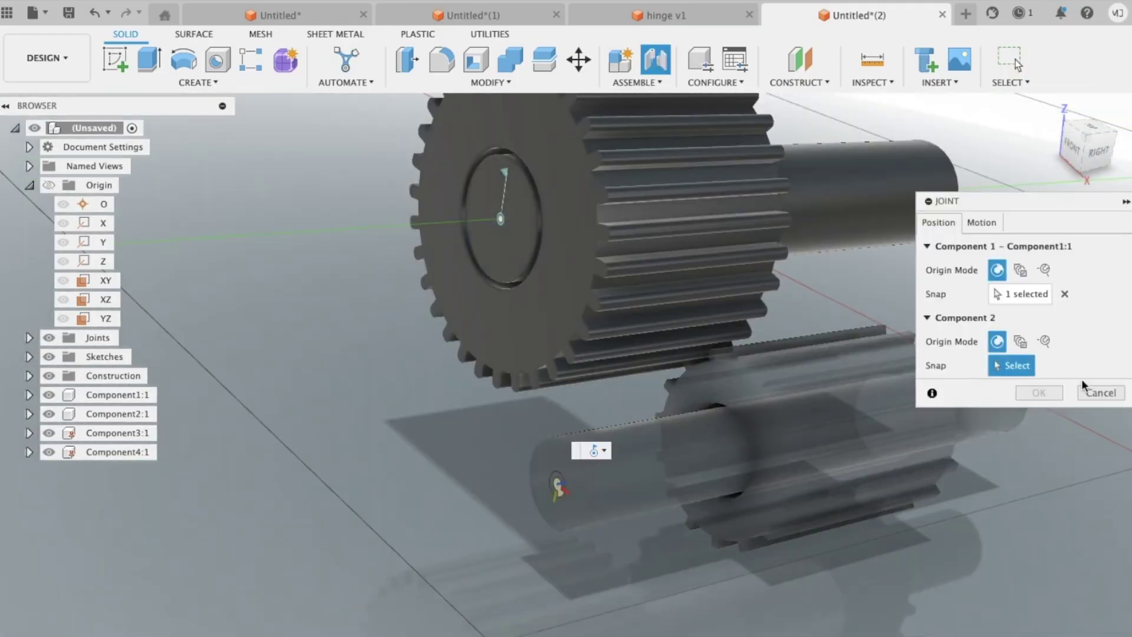
left_click(1094, 393)
- Inspect Component1:1 and Component3:1 bodies in the Browser
left_click(29, 394)
left_click(43, 433)
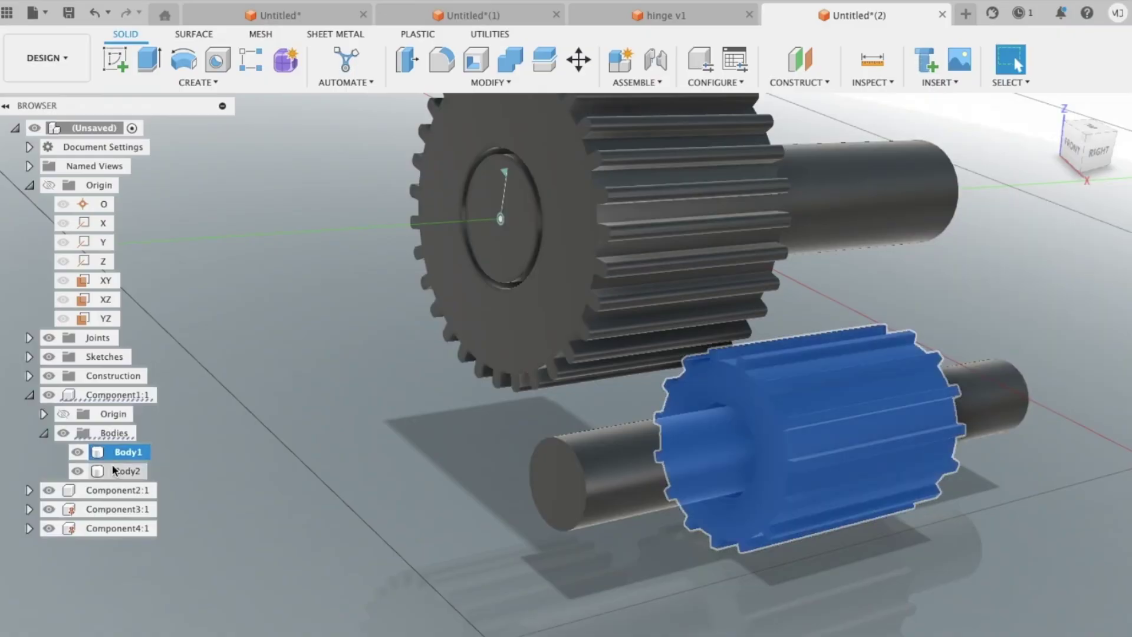
left_click(29, 395)
left_click(225, 440)
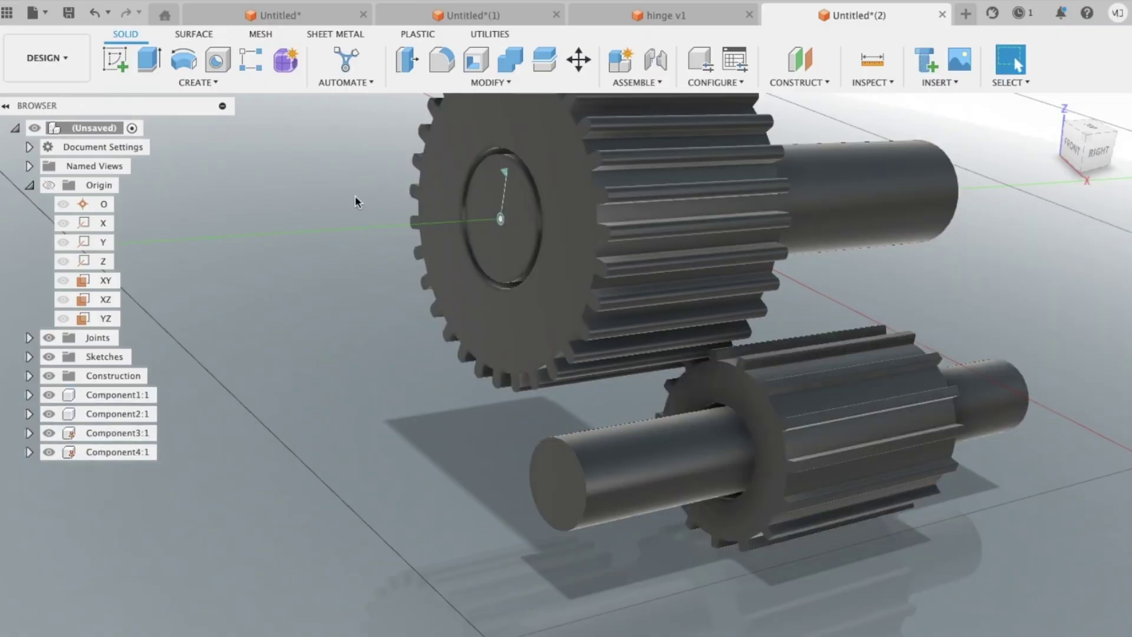
left_click(28, 432)
left_click(115, 433)
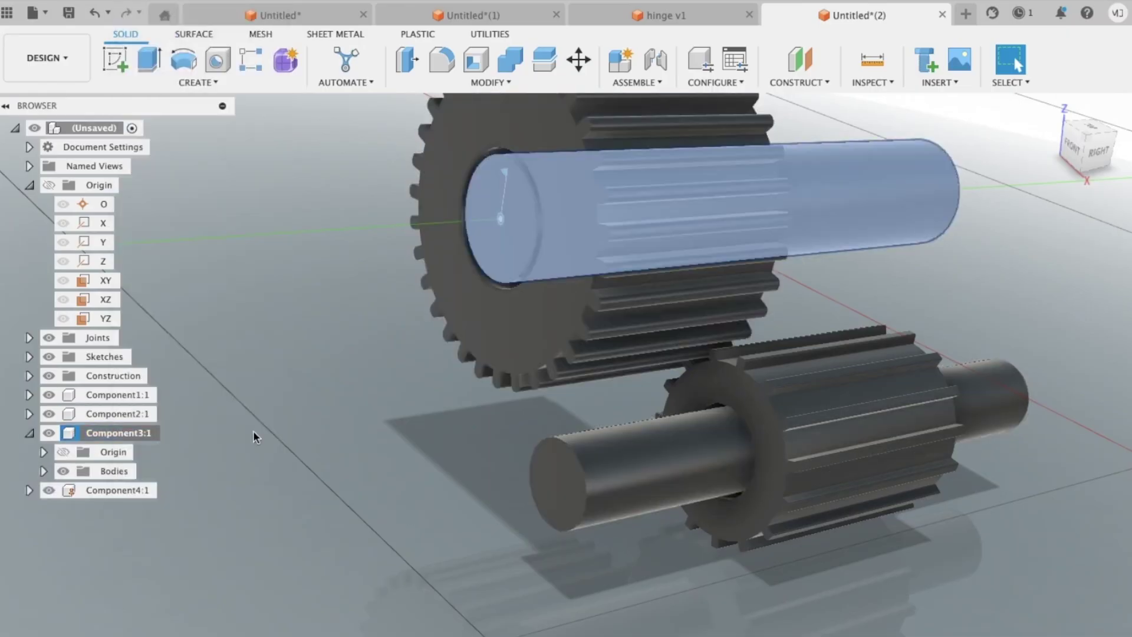
right_click(106, 433)
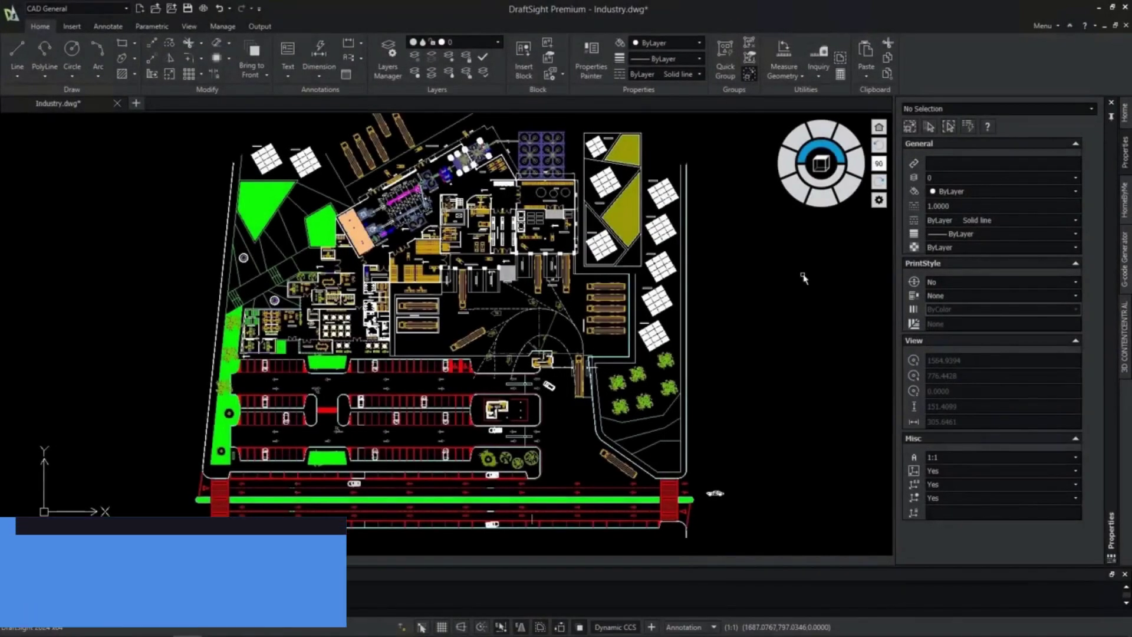
- Rotate the view, finish the grass hatch, start a concrete hatch and add the block library palette
left_click(876, 147)
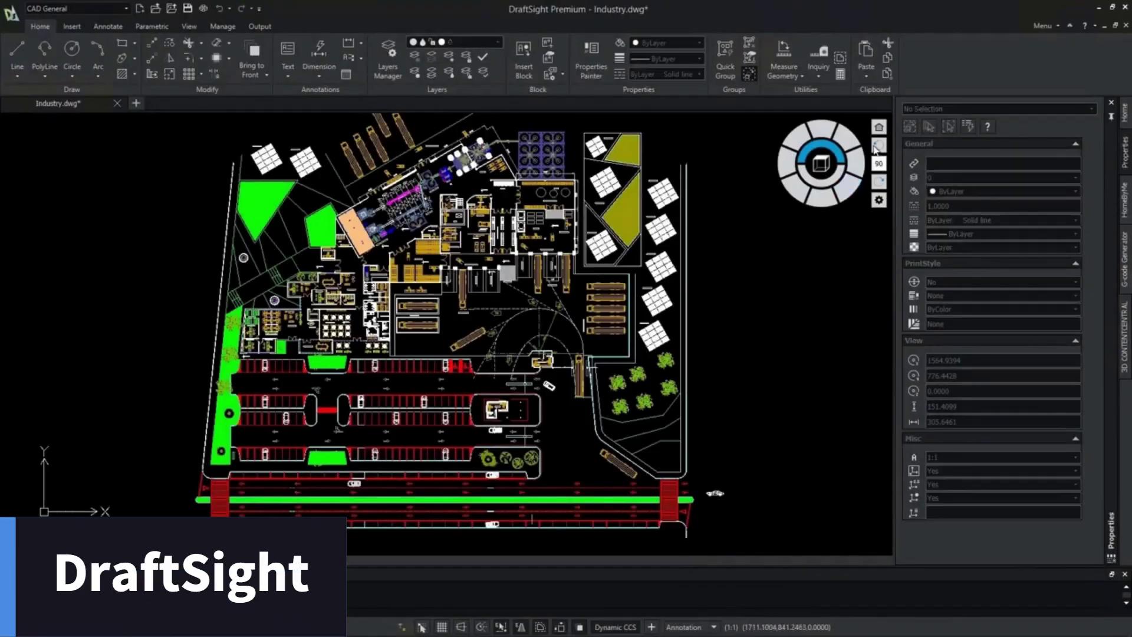
left_click(874, 185)
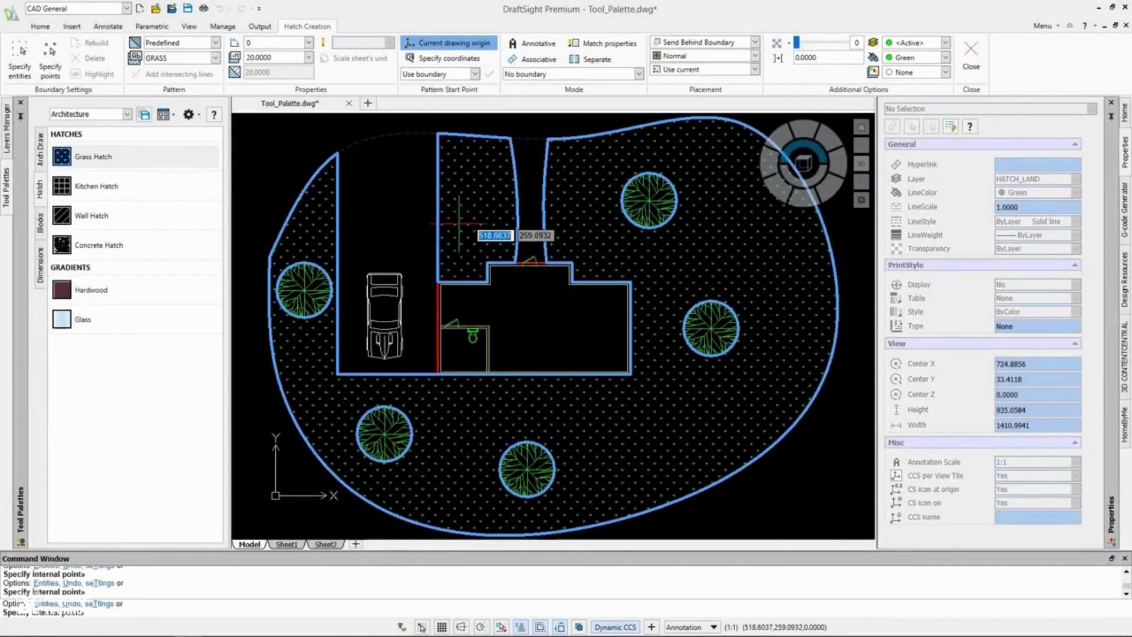
key("Return")
left_click(147, 241)
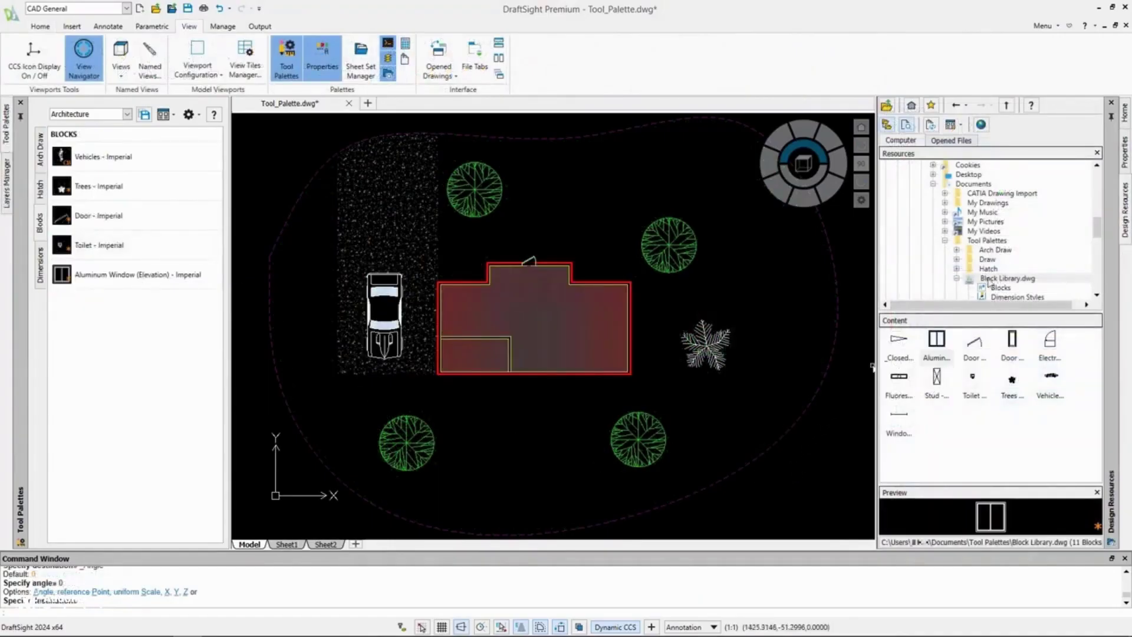
left_click(1008, 319)
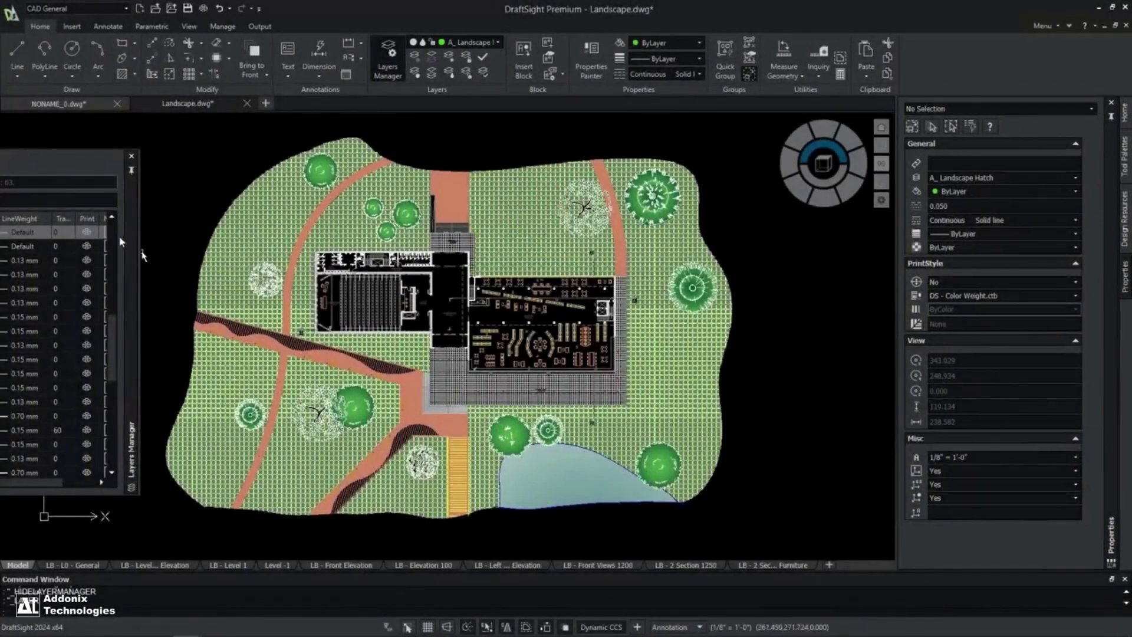
- Float the layers list and filter the Layers to Merge list to Pipe 1
left_click_drag(131, 228, 1093, 224)
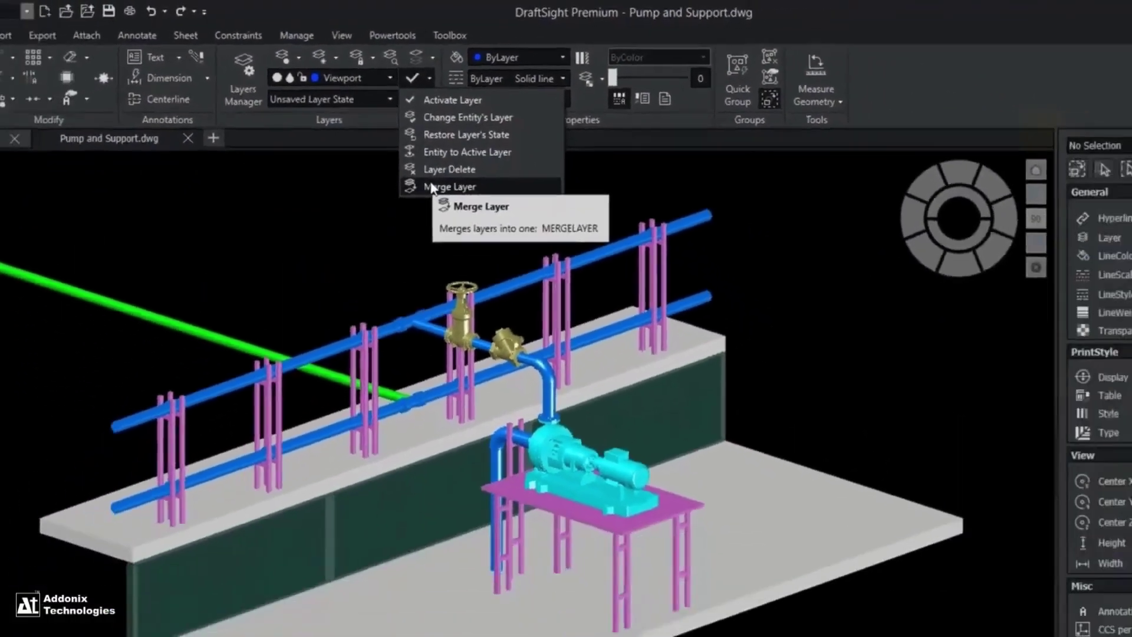
left_click(434, 247)
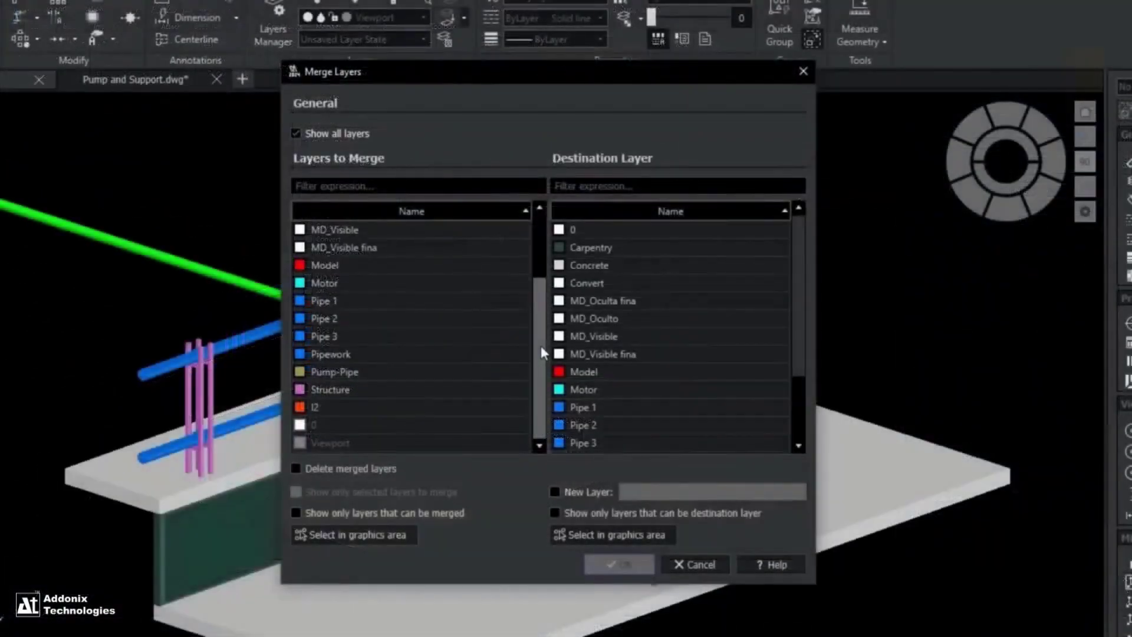
left_click_drag(540, 345, 521, 211)
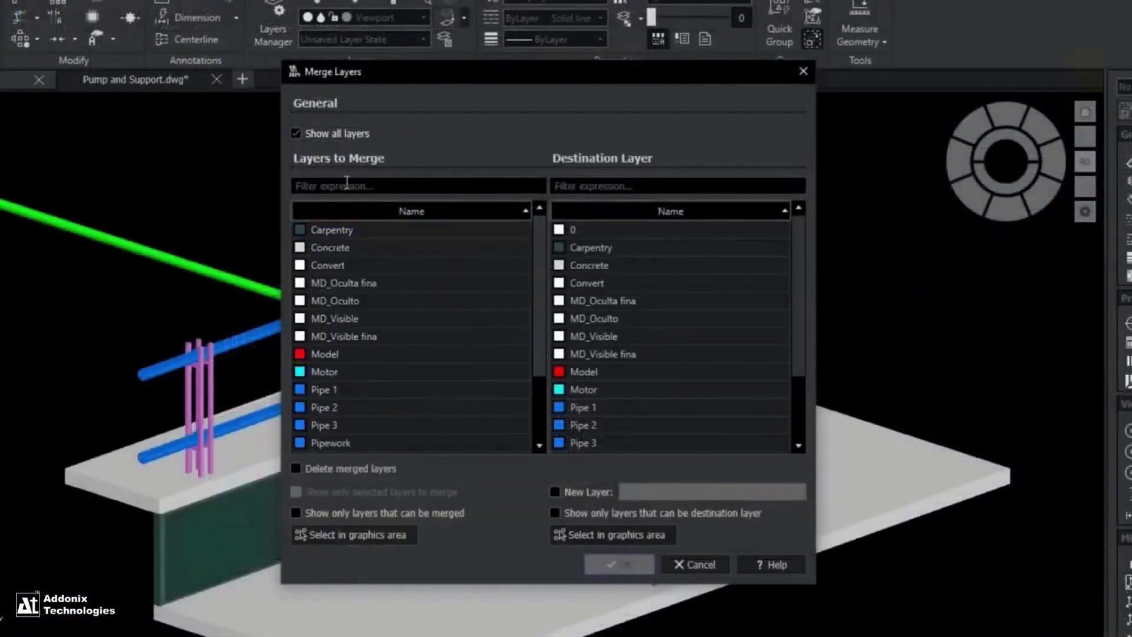
type("1.10")
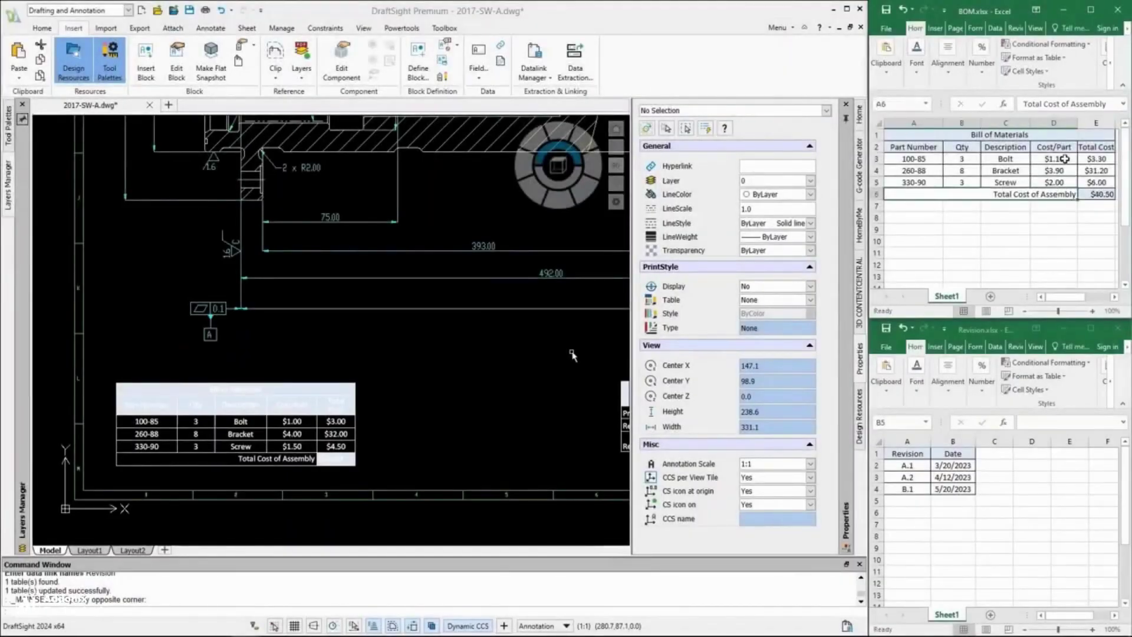
- Refresh the BOM table from its spreadsheet and review the enclosure references
left_click(757, 607)
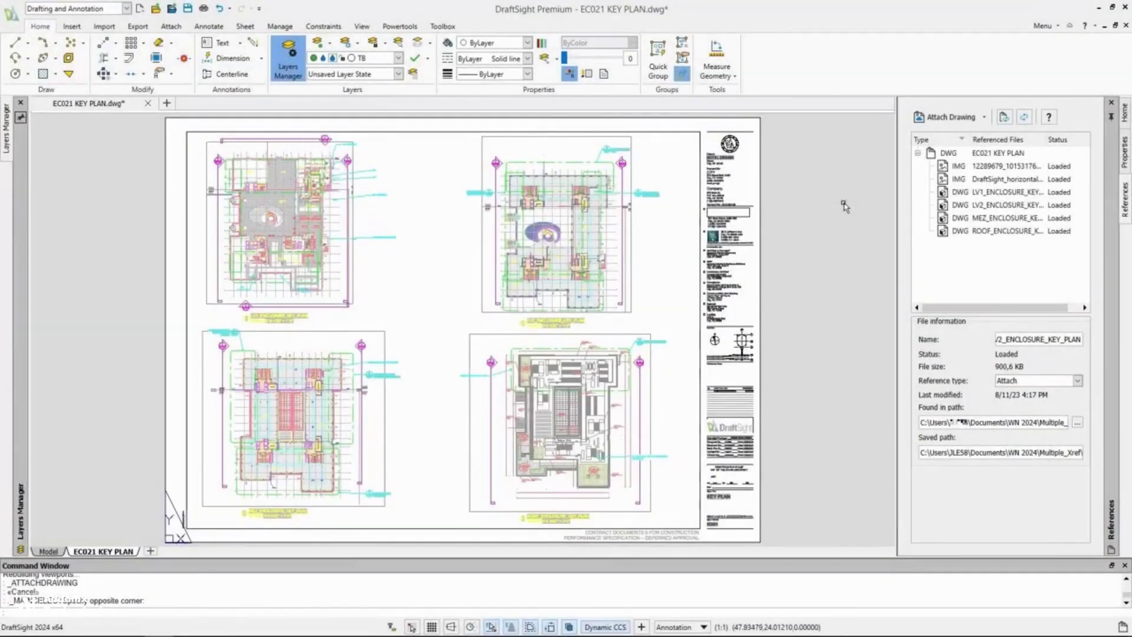
left_click(963, 194)
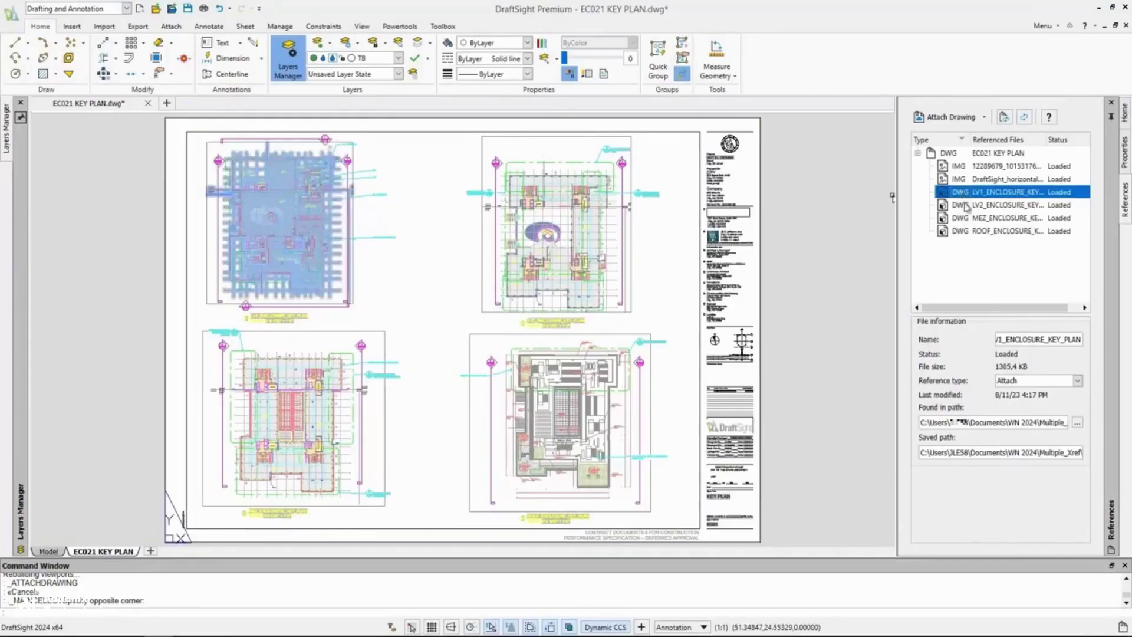
left_click(967, 211)
right_click(967, 211)
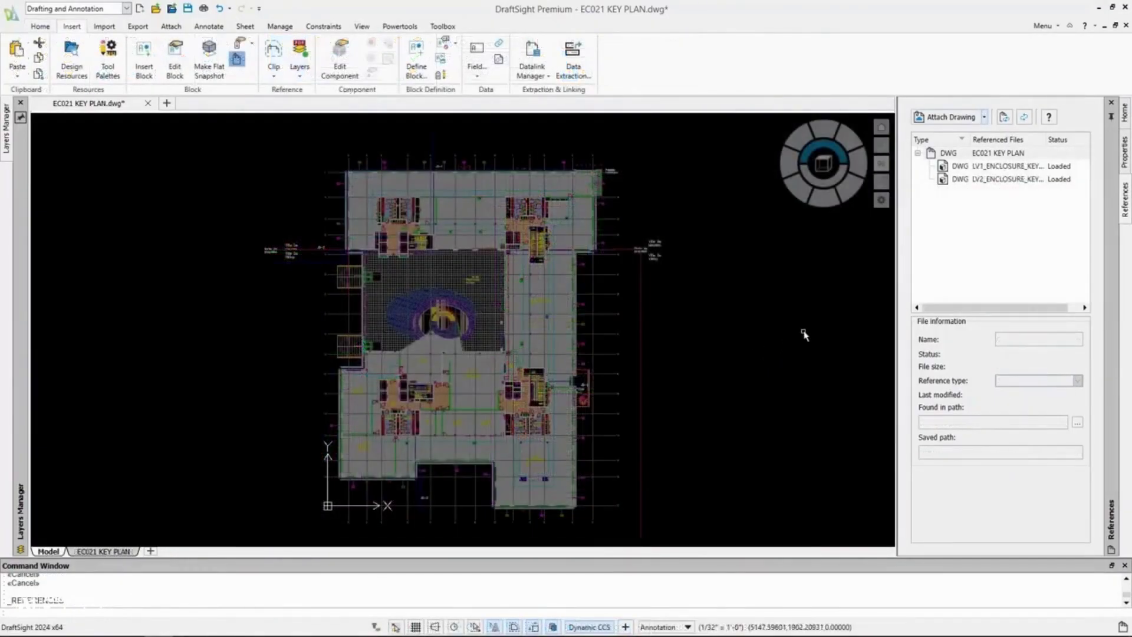
left_click(943, 119)
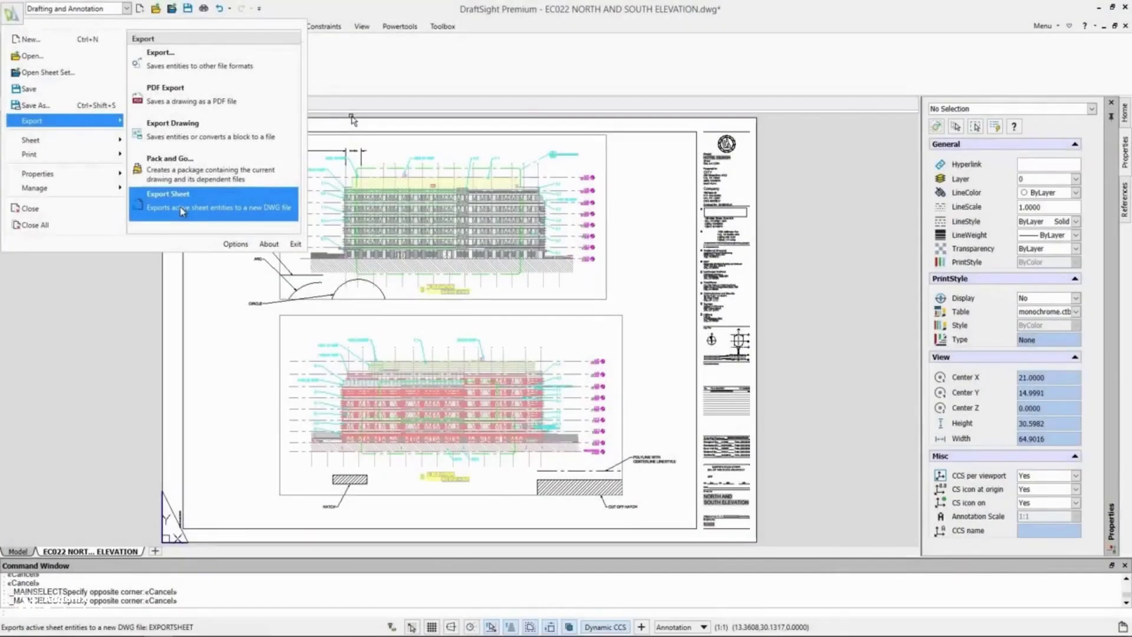
- Export the active sheet to a new drawing, then create a new FreeCAD document
left_click(182, 211)
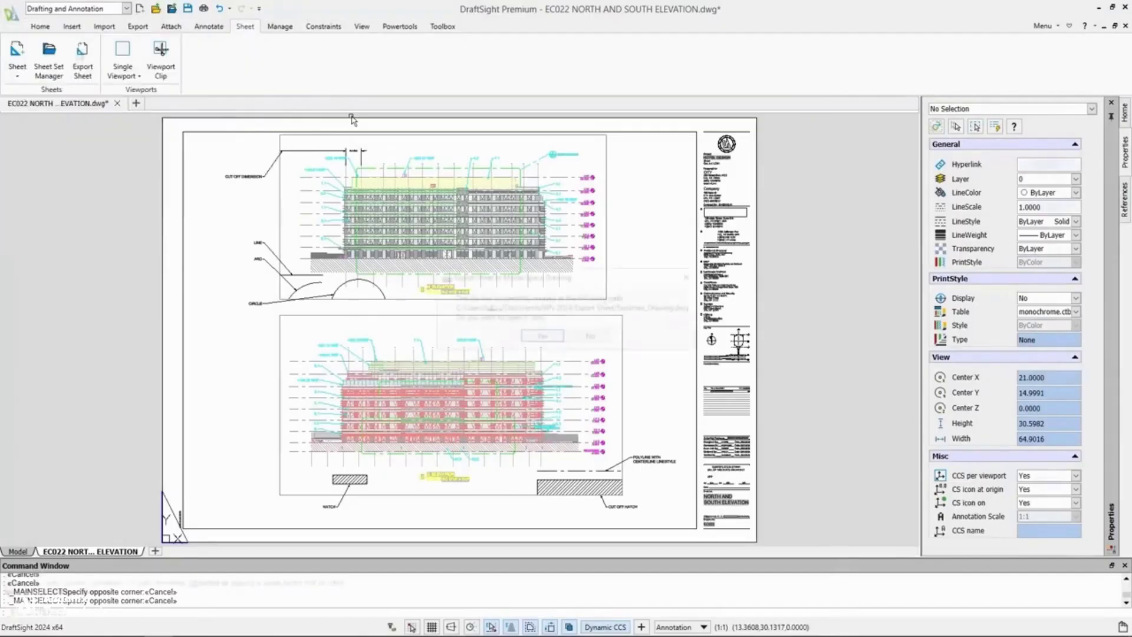
left_click(534, 337)
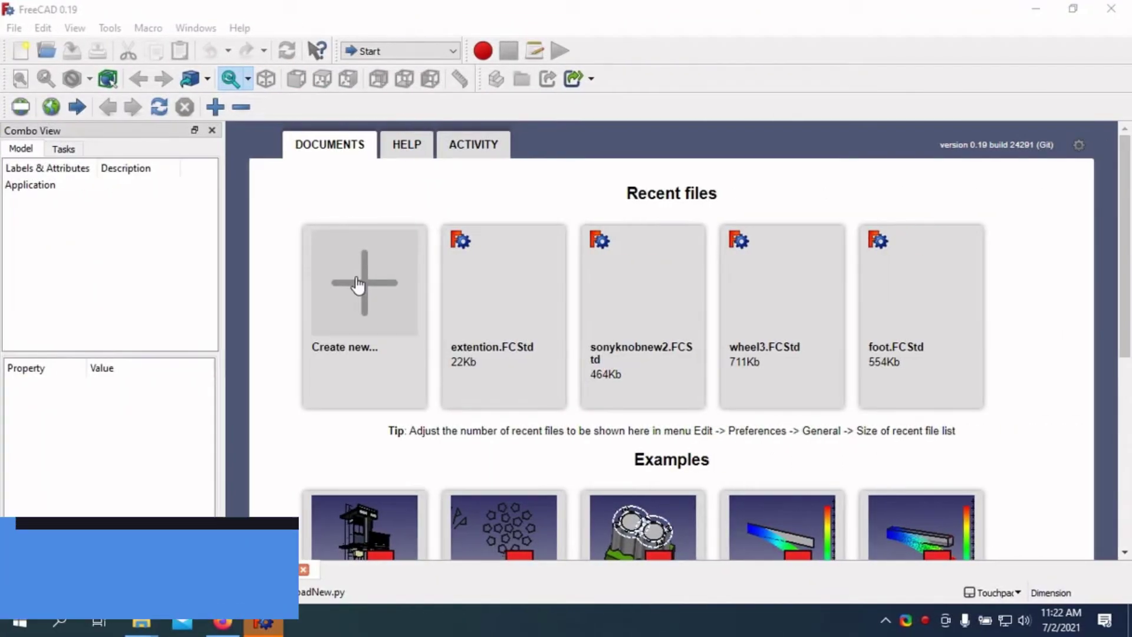
left_click(358, 281)
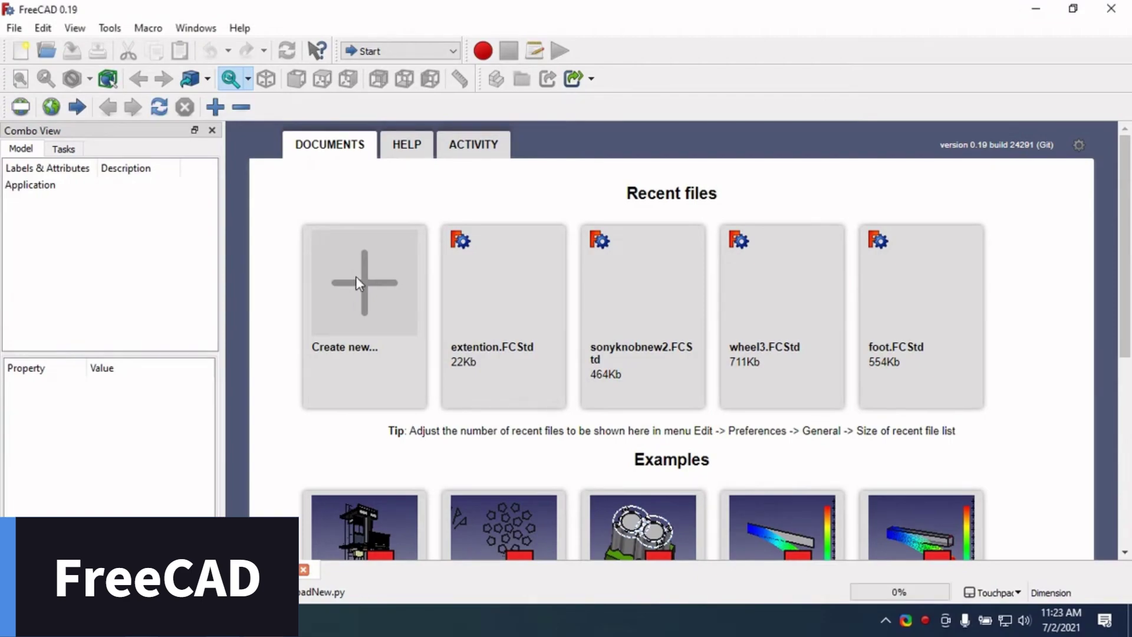
- In Part Design, sketch a circle on the XY plane
left_click(406, 52)
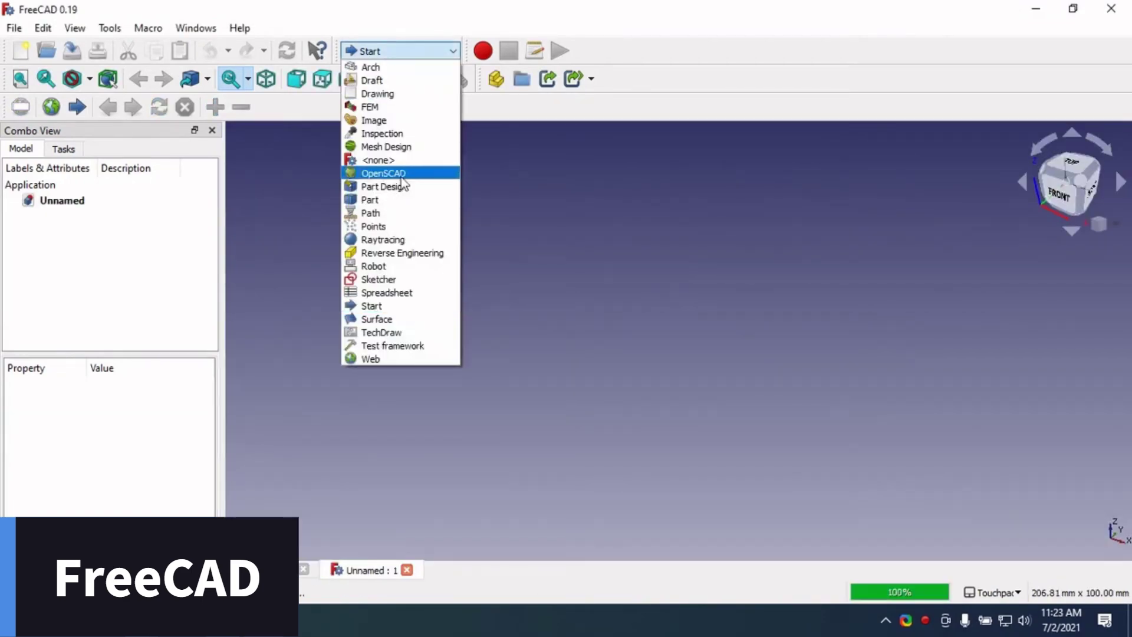
left_click(401, 184)
left_click(50, 201)
left_click(71, 251)
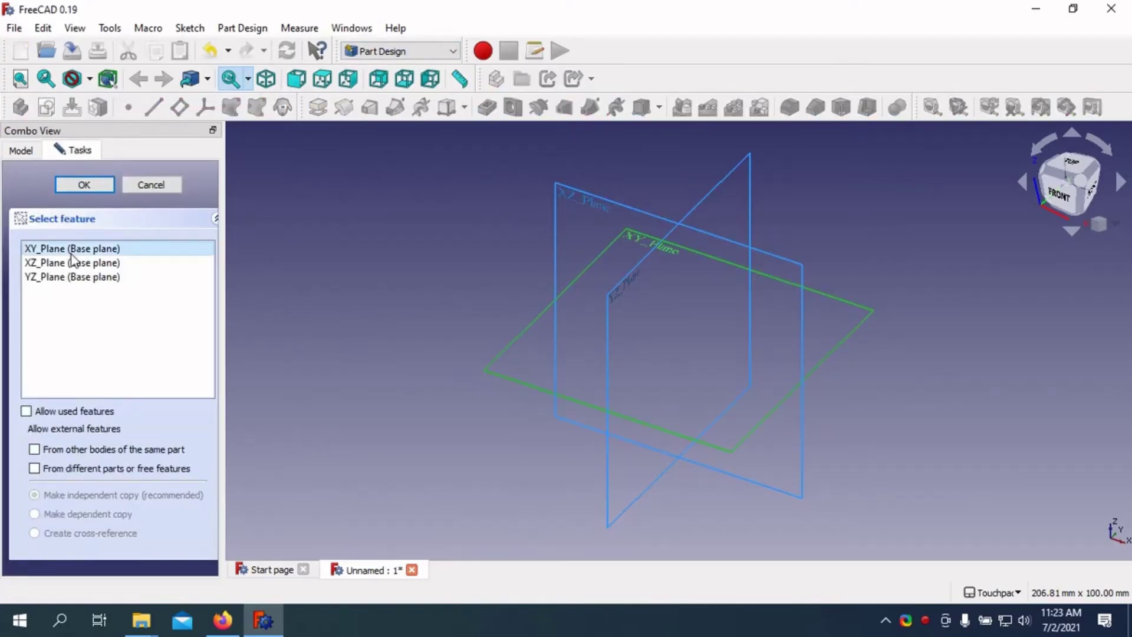
left_click(87, 186)
left_click(1000, 78)
left_click(563, 266)
left_click(640, 327)
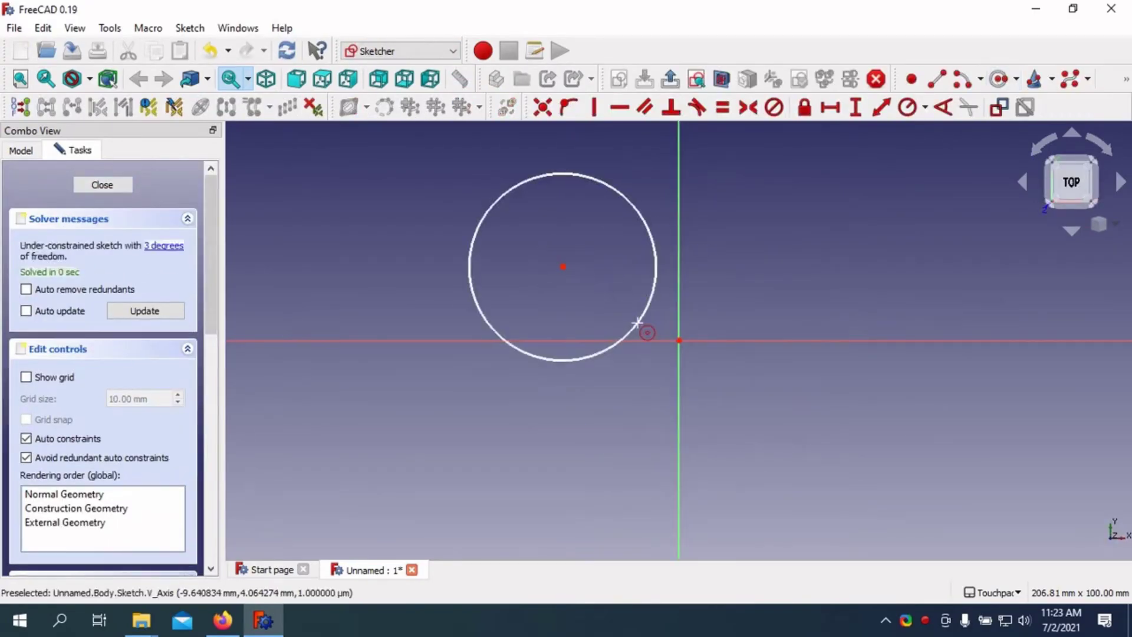
- Centre the circle on the origin with a 36 mm diameter and close the sketch
left_click(541, 118)
left_click(563, 266)
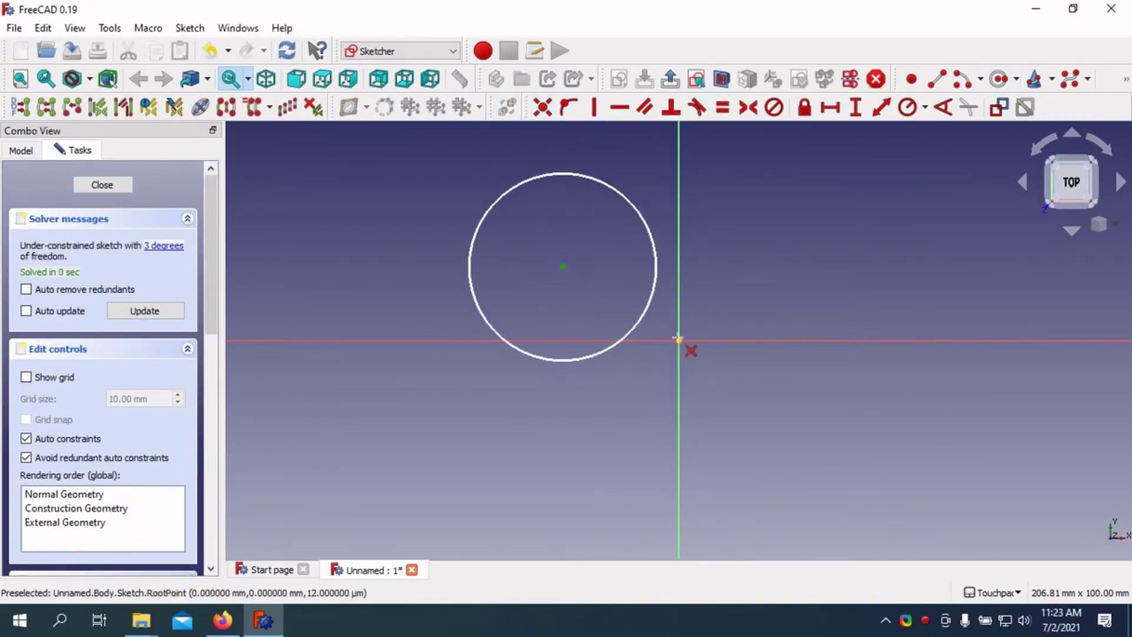
left_click(679, 341)
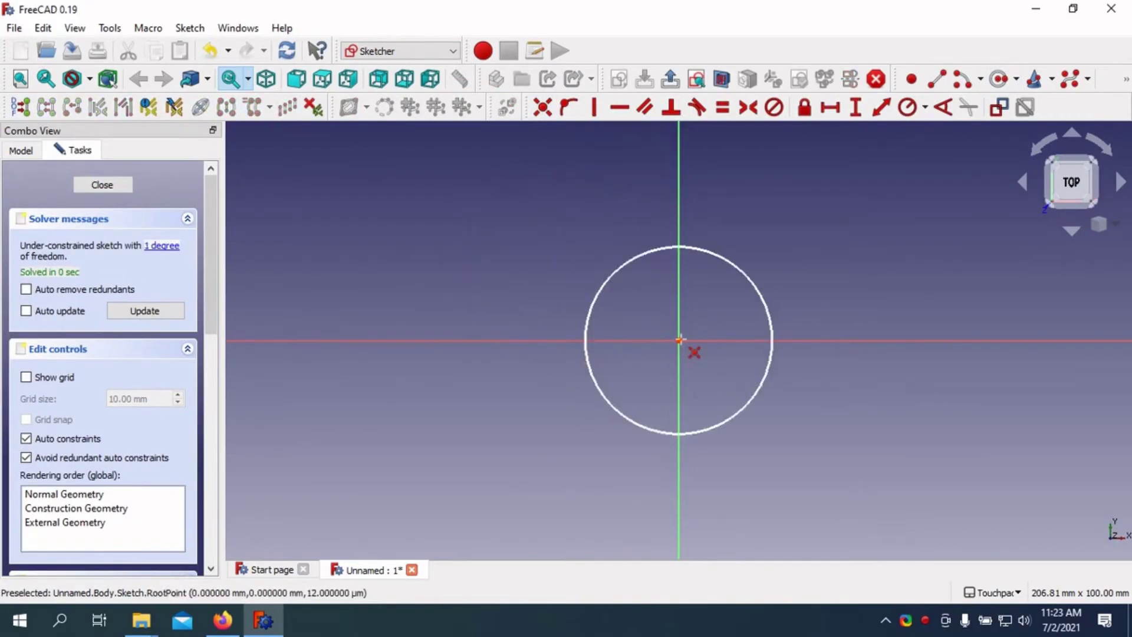
left_click(731, 263)
type("36")
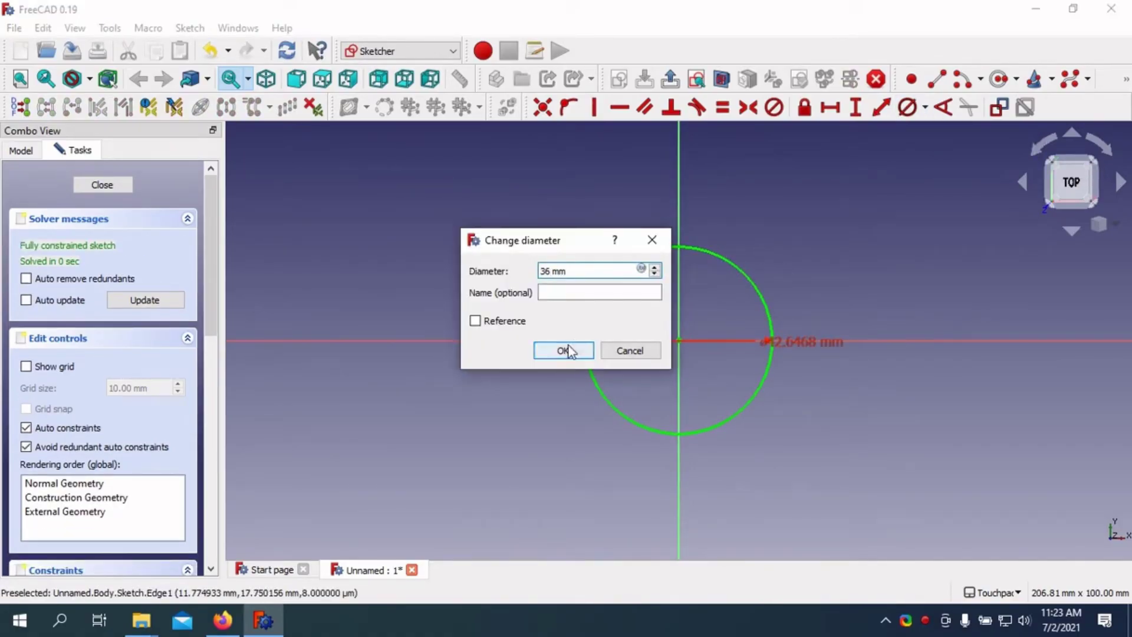
left_click(566, 349)
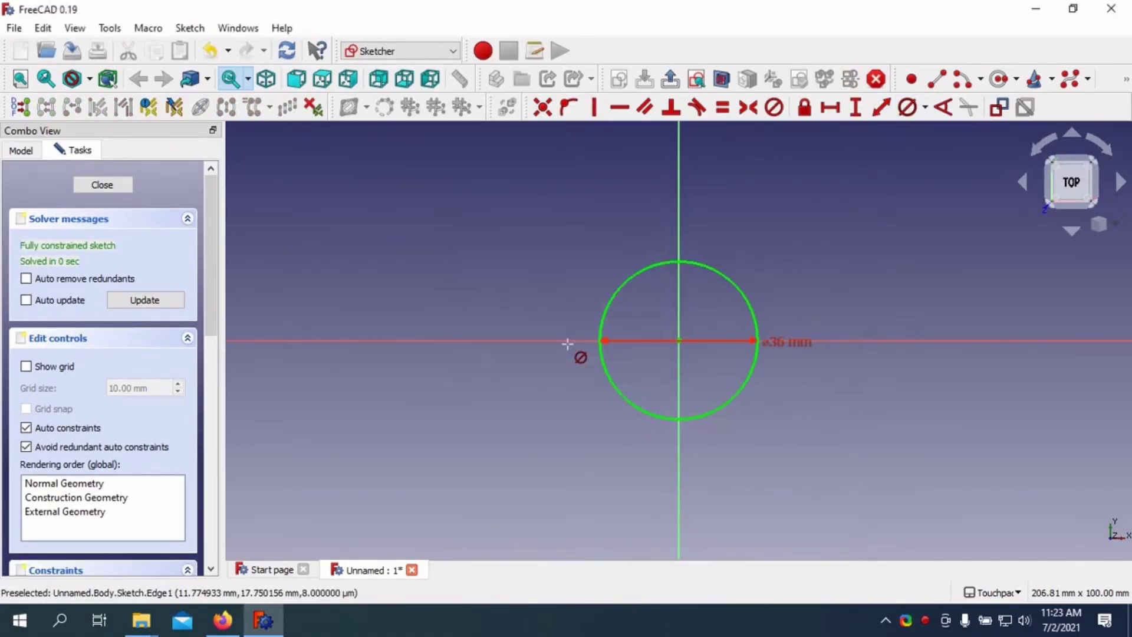
left_click(123, 187)
- Pad the circle 6 mm into a disc
left_click(318, 107)
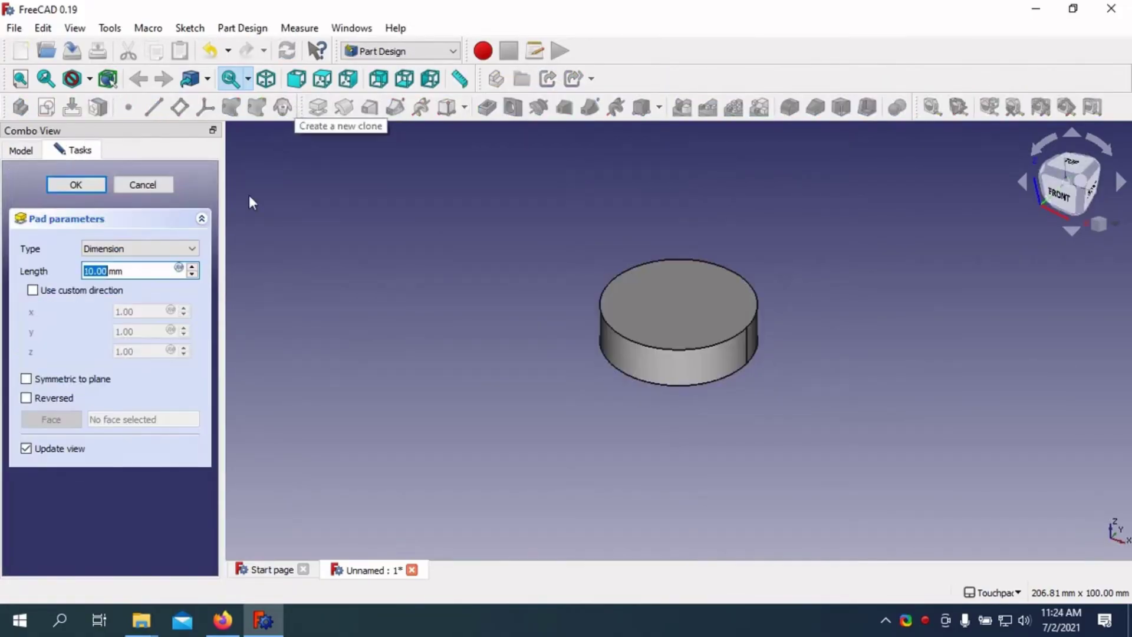
left_click(94, 271)
type("6")
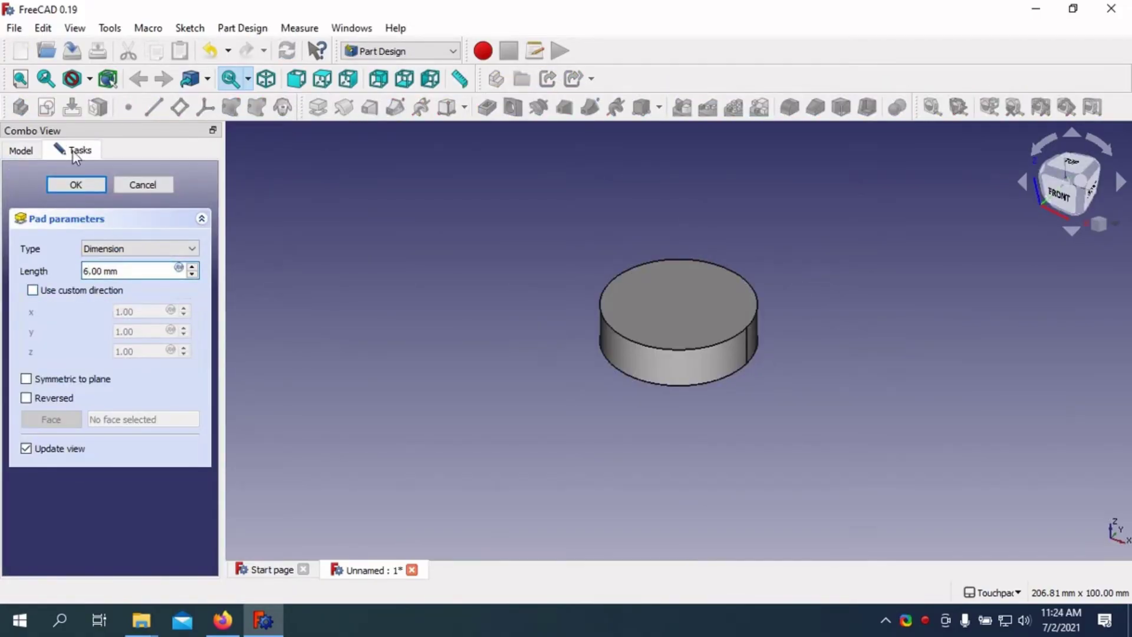
left_click(77, 185)
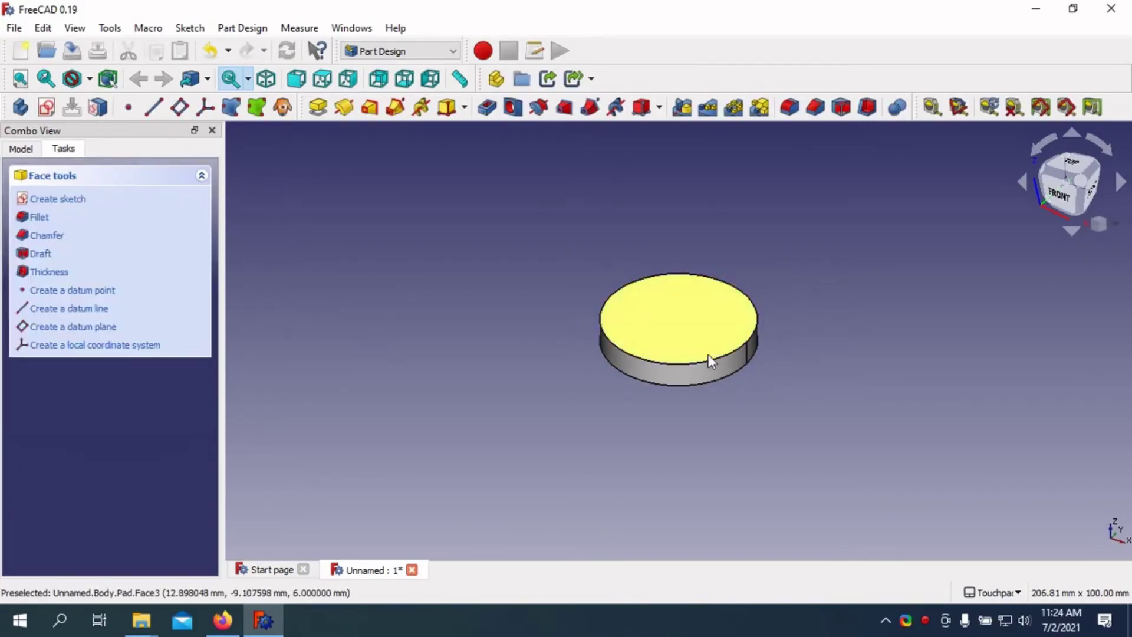
- Sketch a rectangle across the disc's edge on its top face
left_click(72, 199)
scroll(744, 341, "up", 3)
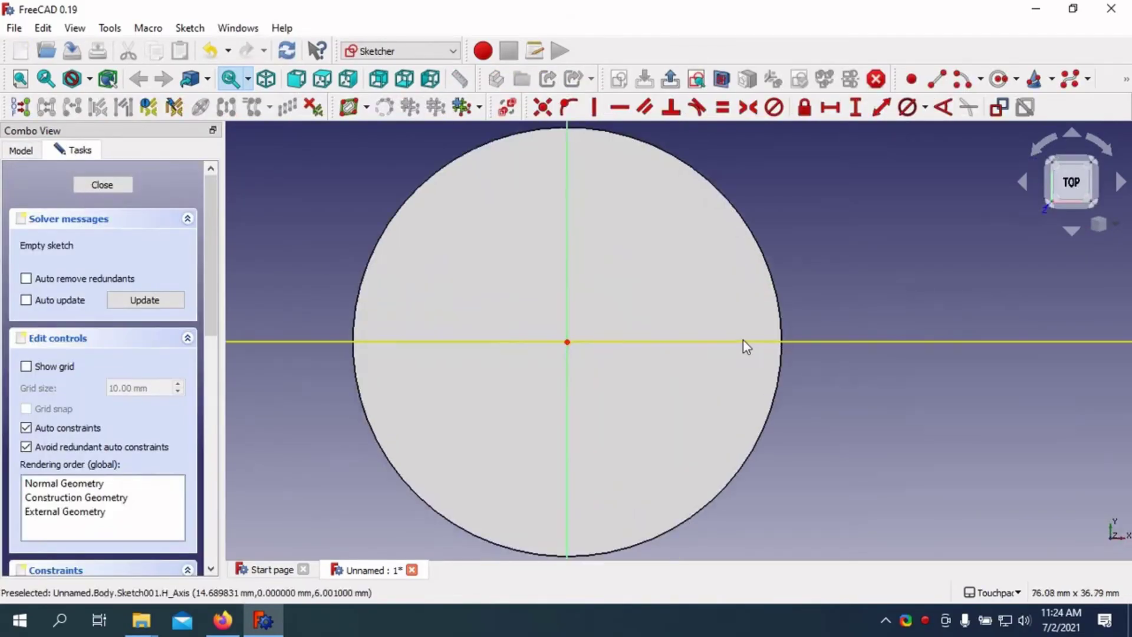
scroll(745, 341, "up", 2)
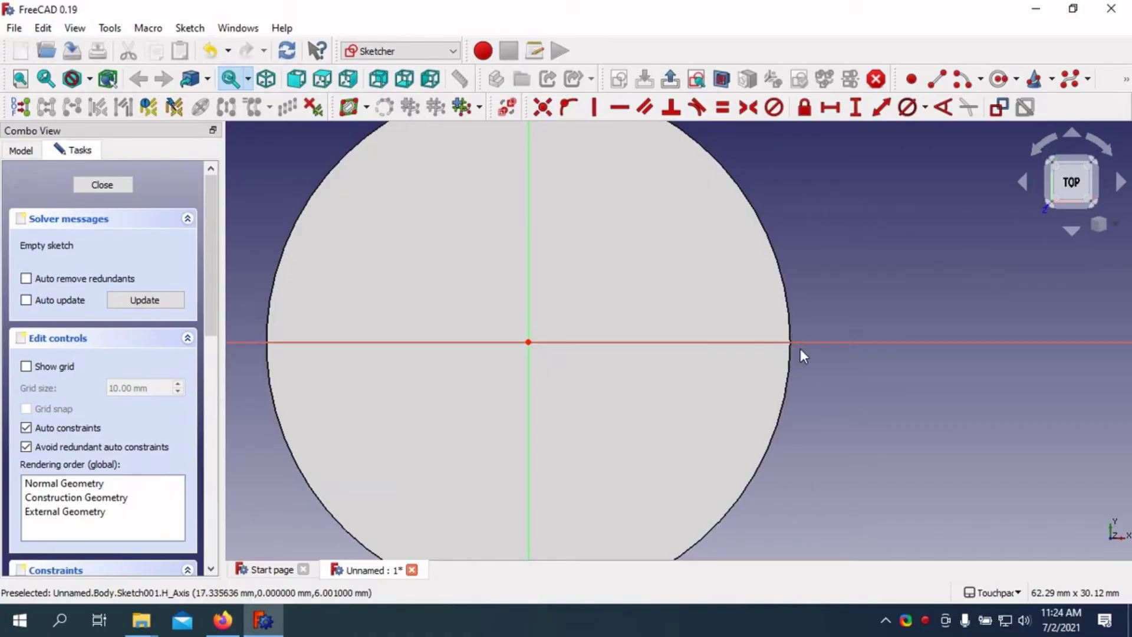
left_click(1126, 78)
left_click(935, 105)
scroll(790, 352, "up", 4)
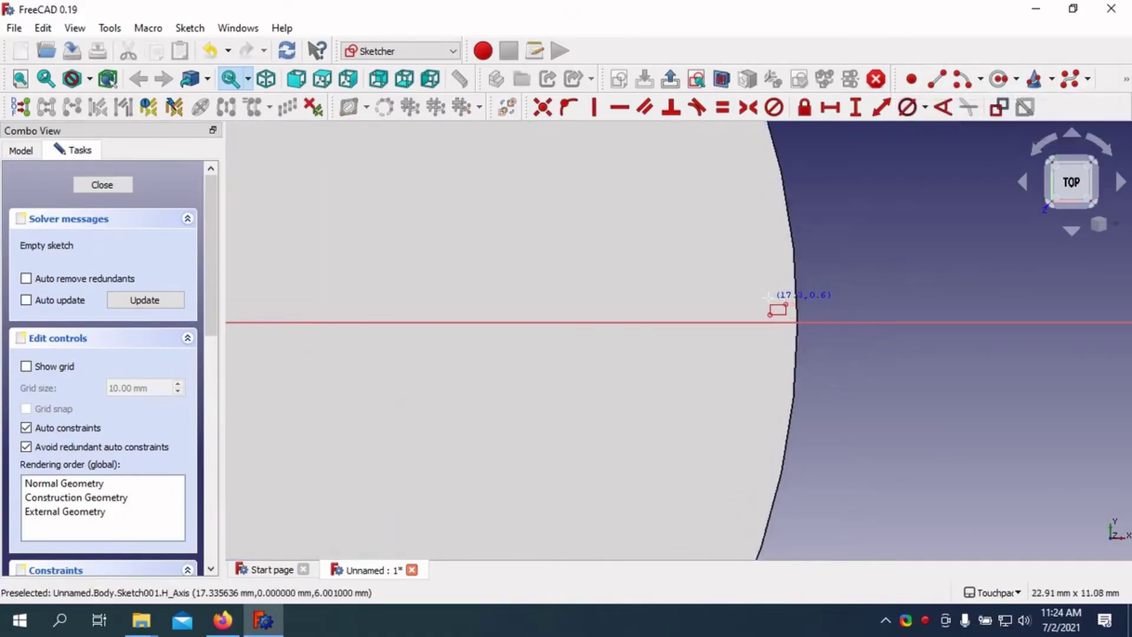
left_click(869, 346)
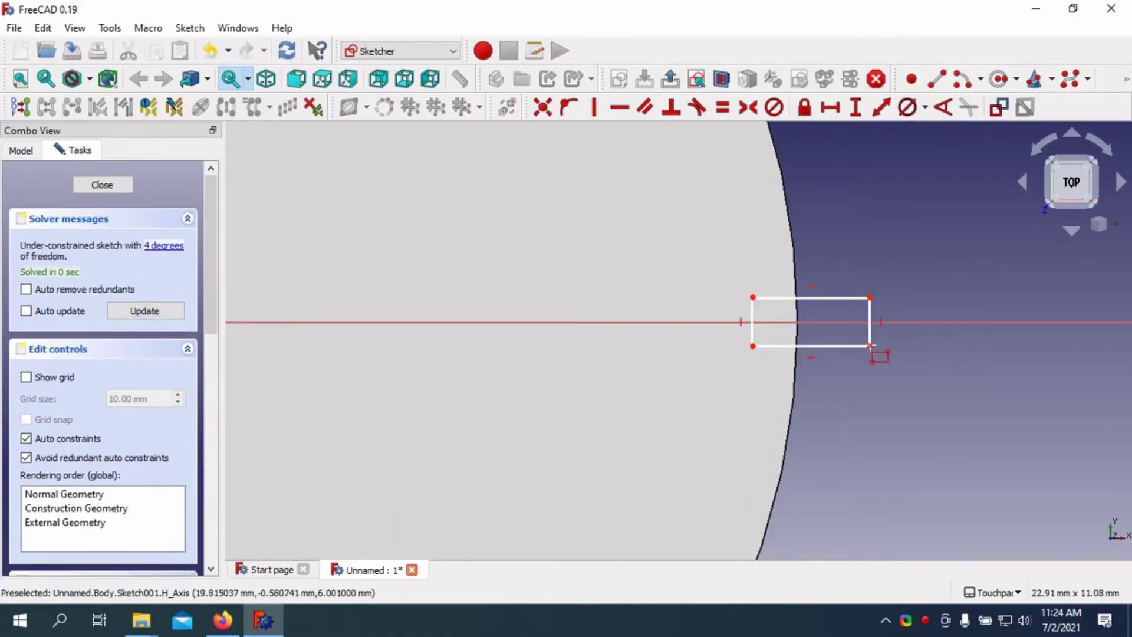
- Constrain the rectangle to 0.6 mm high, symmetric about the horizontal axis
left_click(856, 107)
left_click(869, 327)
type("0.6")
left_click(984, 423)
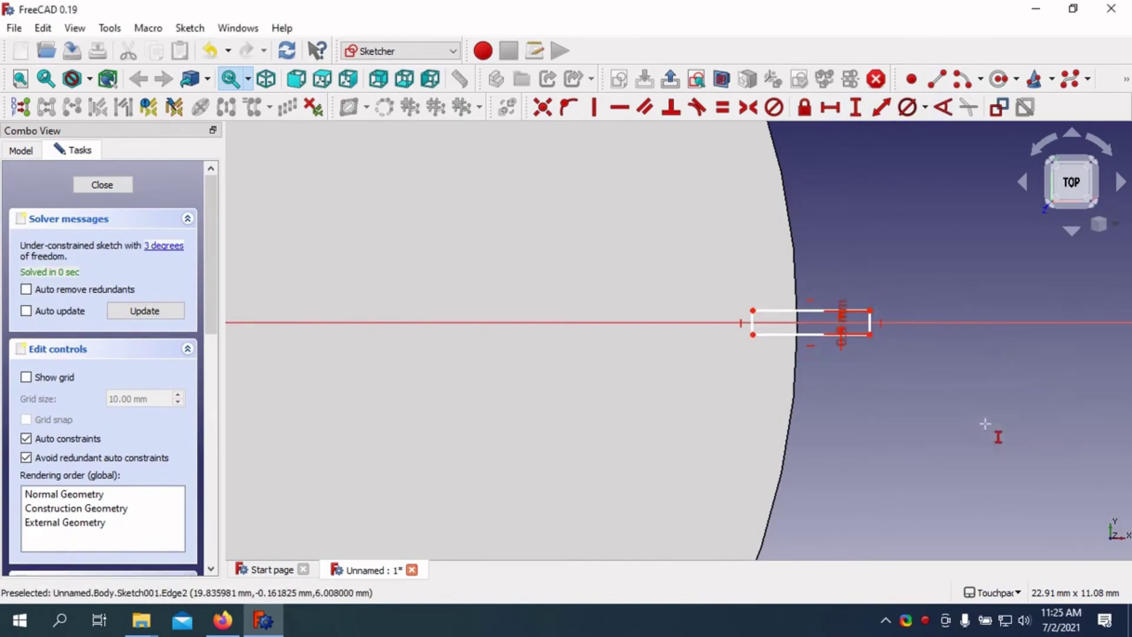
scroll(919, 365, "up", 4)
left_click(749, 107)
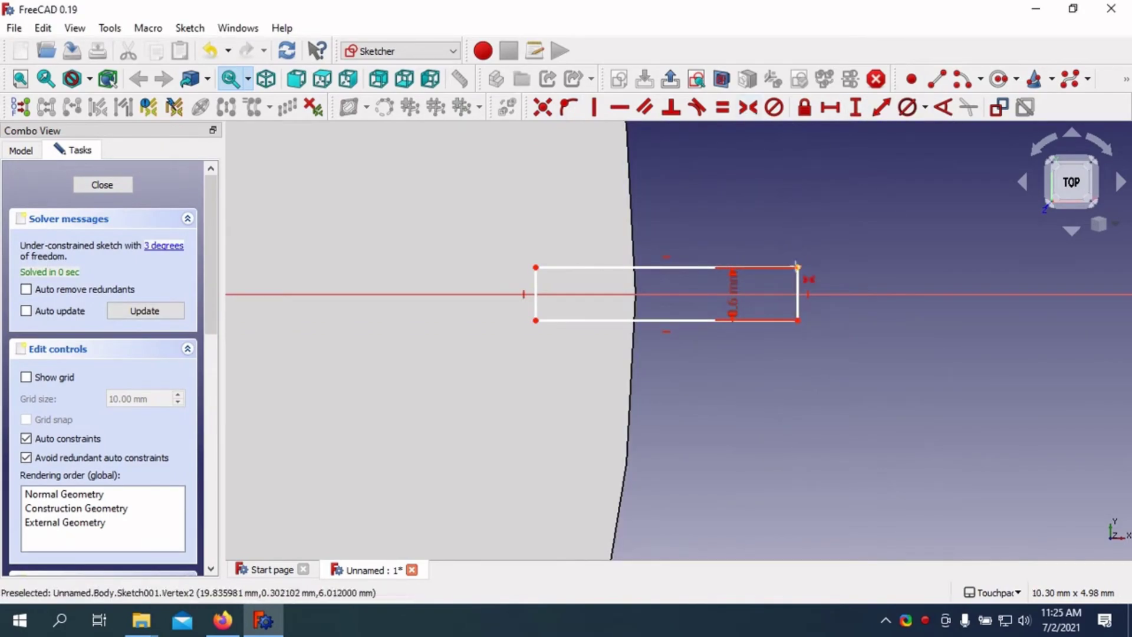
left_click(801, 321)
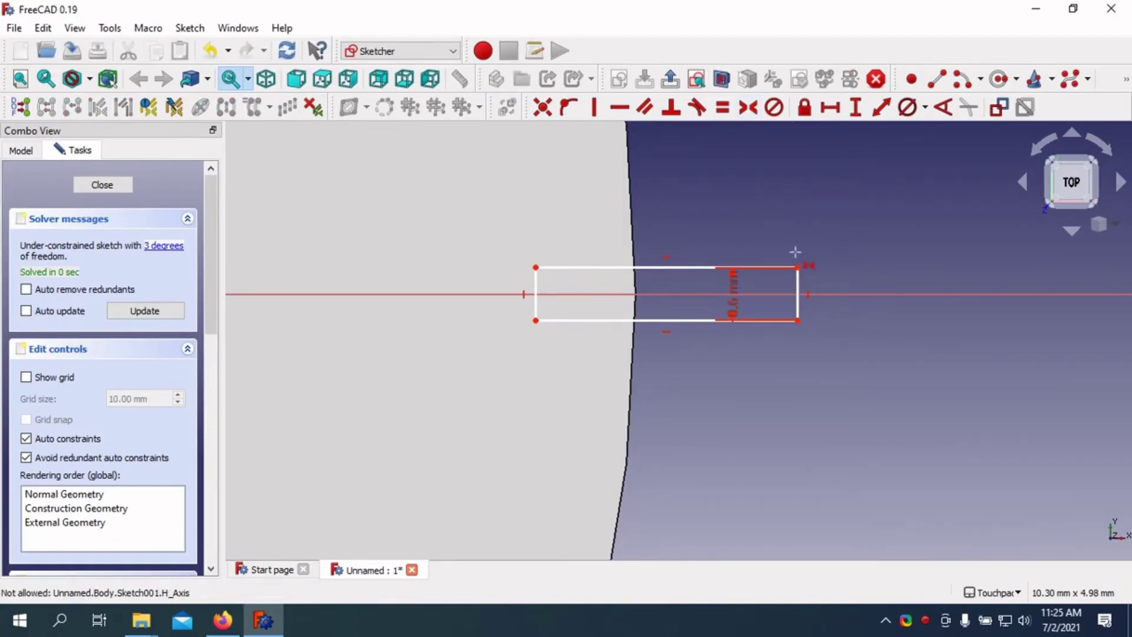
scroll(795, 252, "up", 2)
left_click(797, 275)
left_click(837, 314)
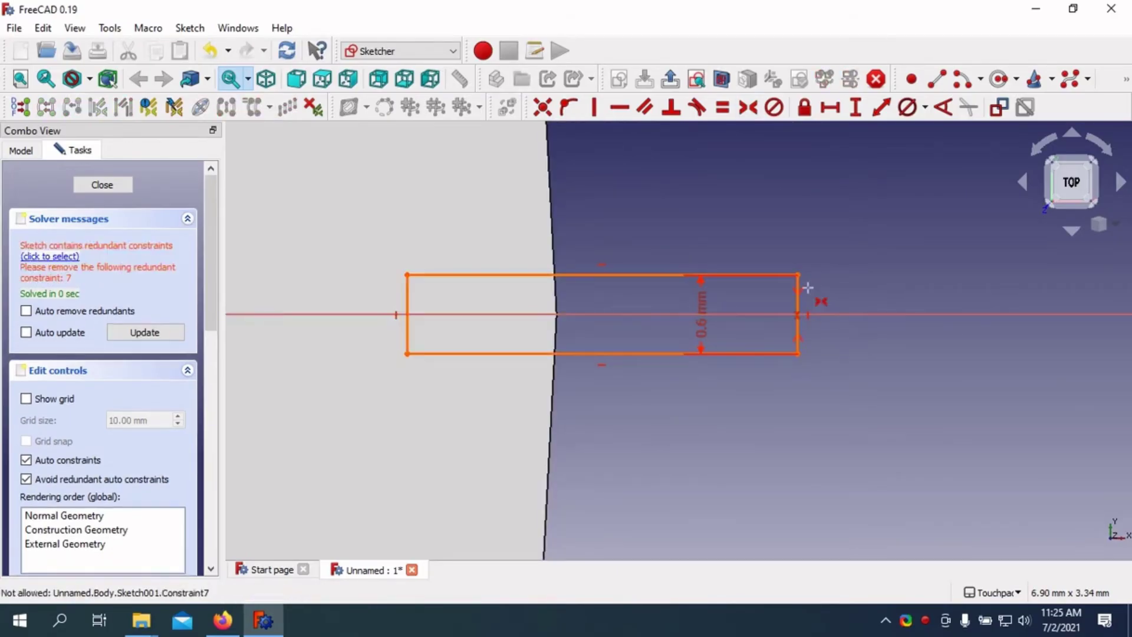
- Delete the redundant vertical constraint, check unconstrained points and close the sketch
scroll(132, 279, "down", 5)
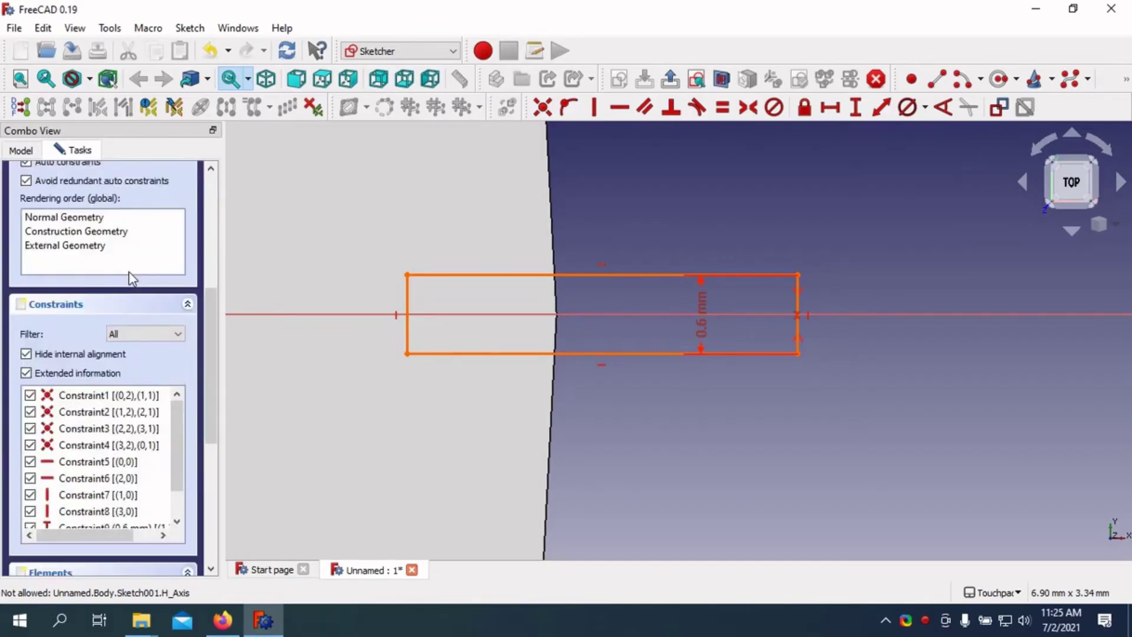
right_click(76, 501)
left_click(595, 400)
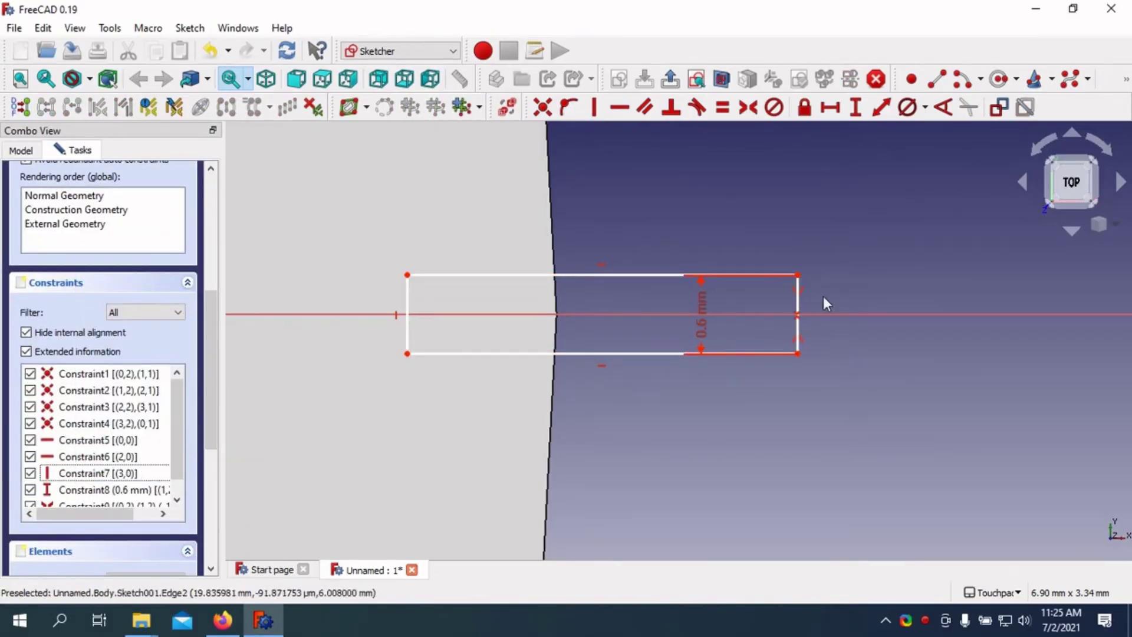
left_click(20, 107)
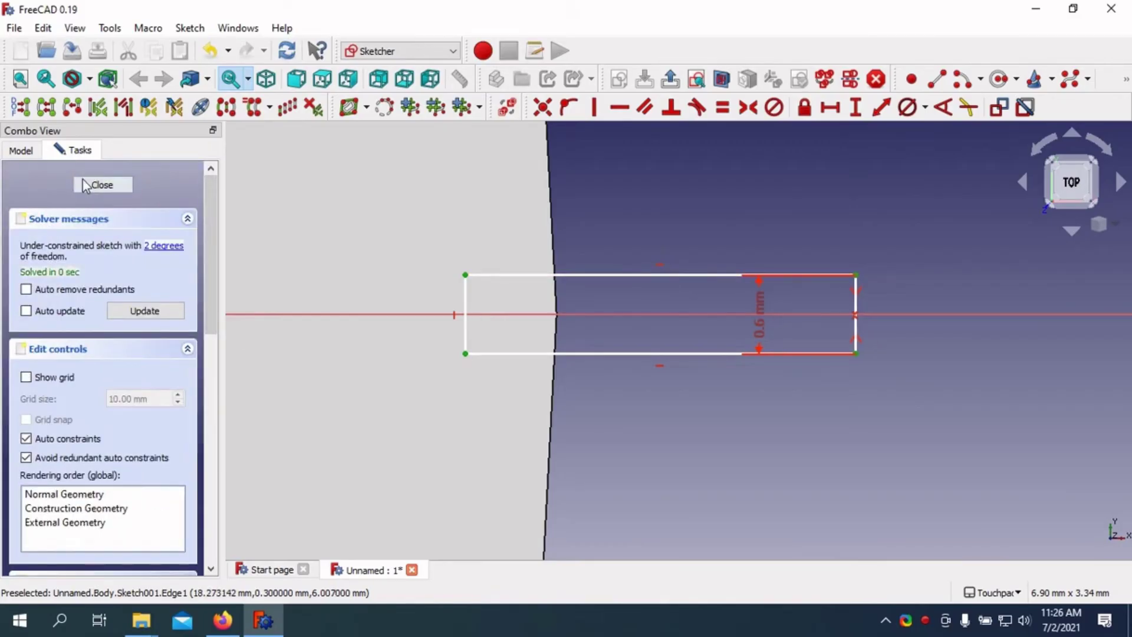
left_click(90, 184)
- Cut the rectangle as a pocket and select it for a polar pattern
left_click(487, 108)
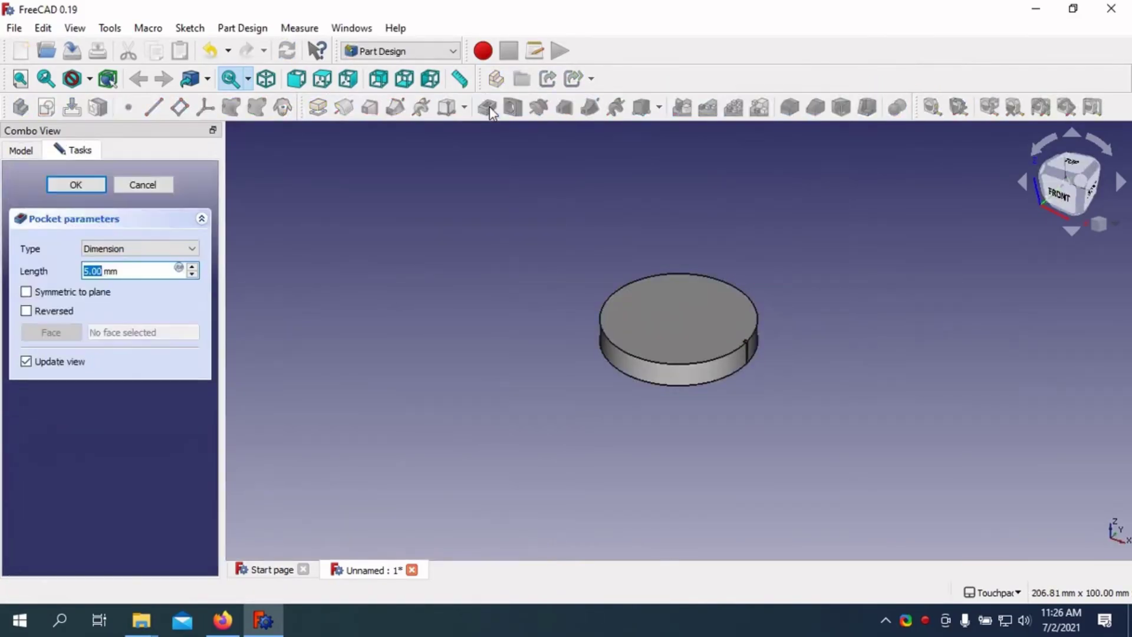
left_click(90, 185)
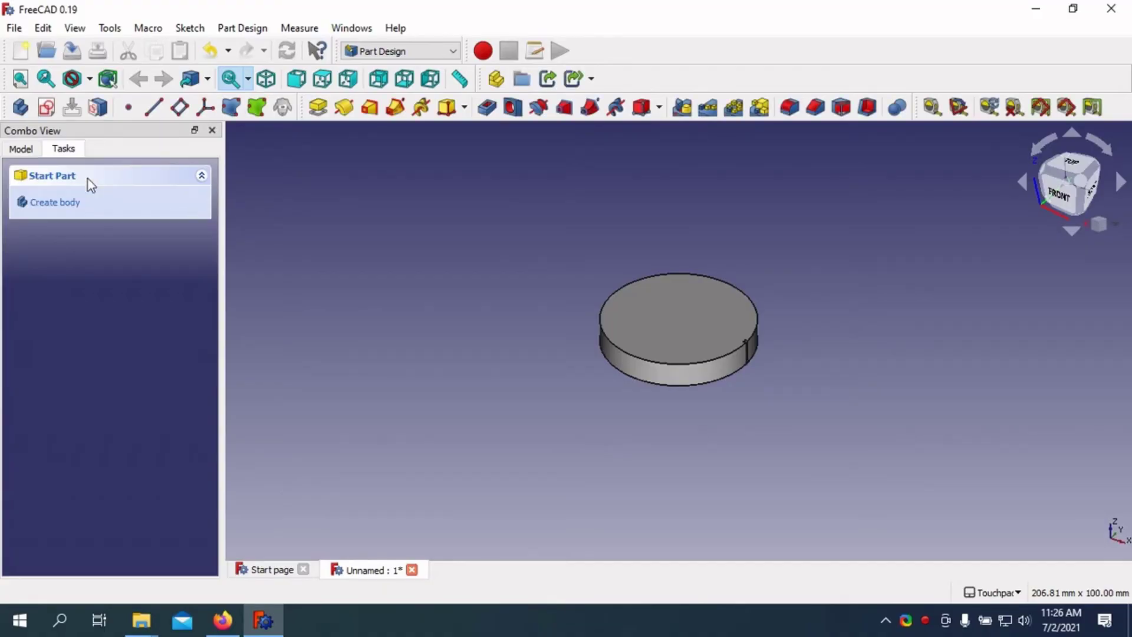
left_click(729, 109)
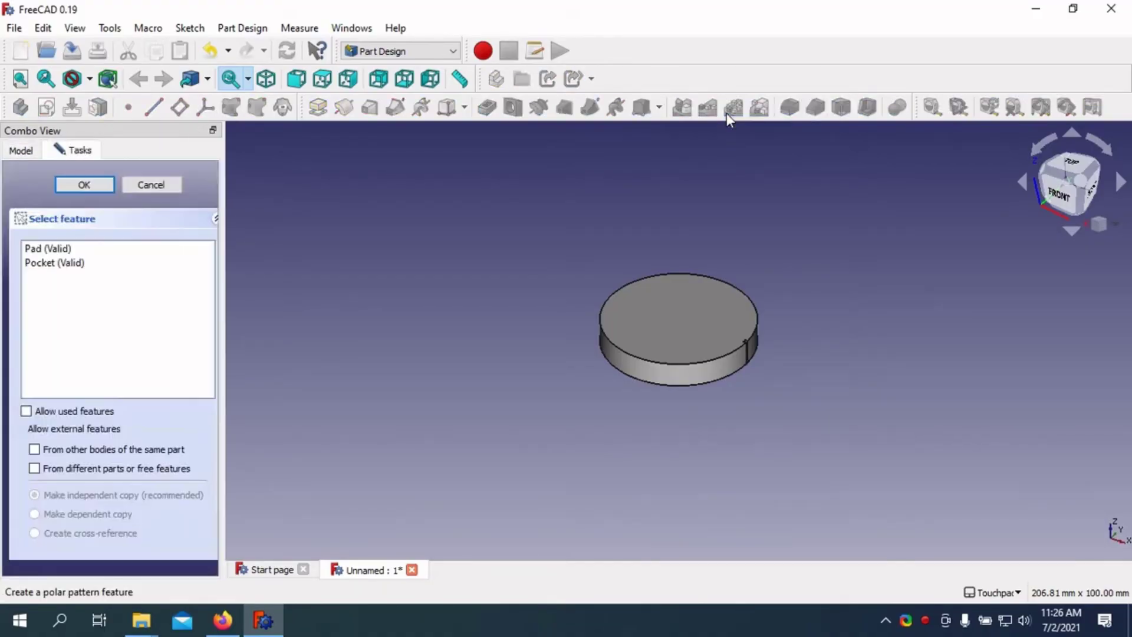
left_click(50, 264)
left_click(81, 186)
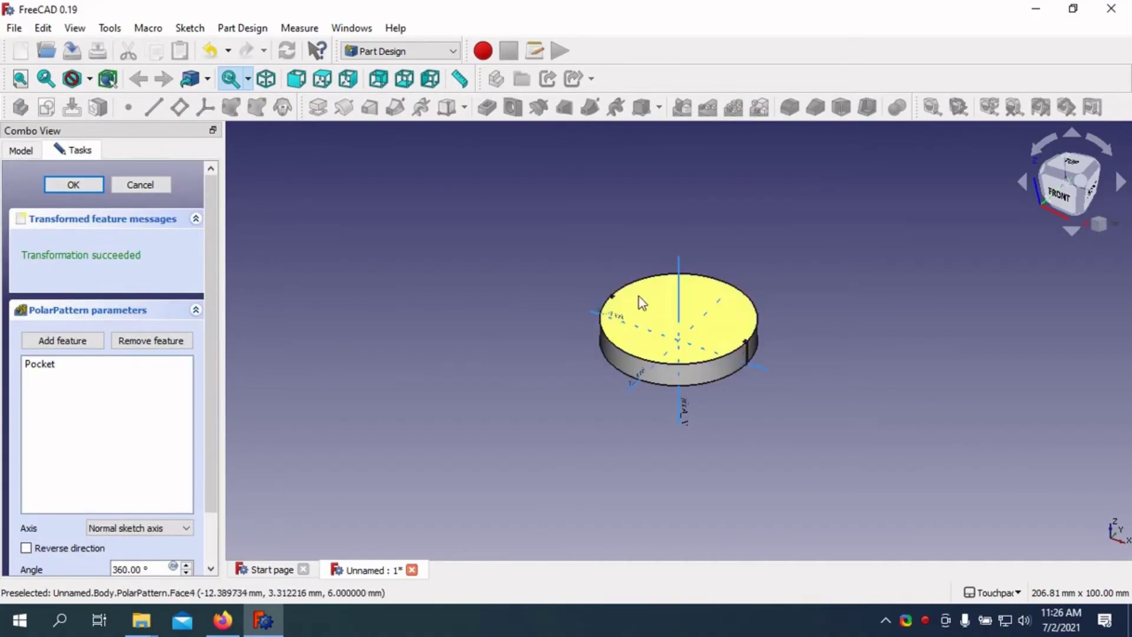
- Set the polar pattern to 80 occurrences and zoom in on the notched rim
left_click_drag(211, 466, 211, 515)
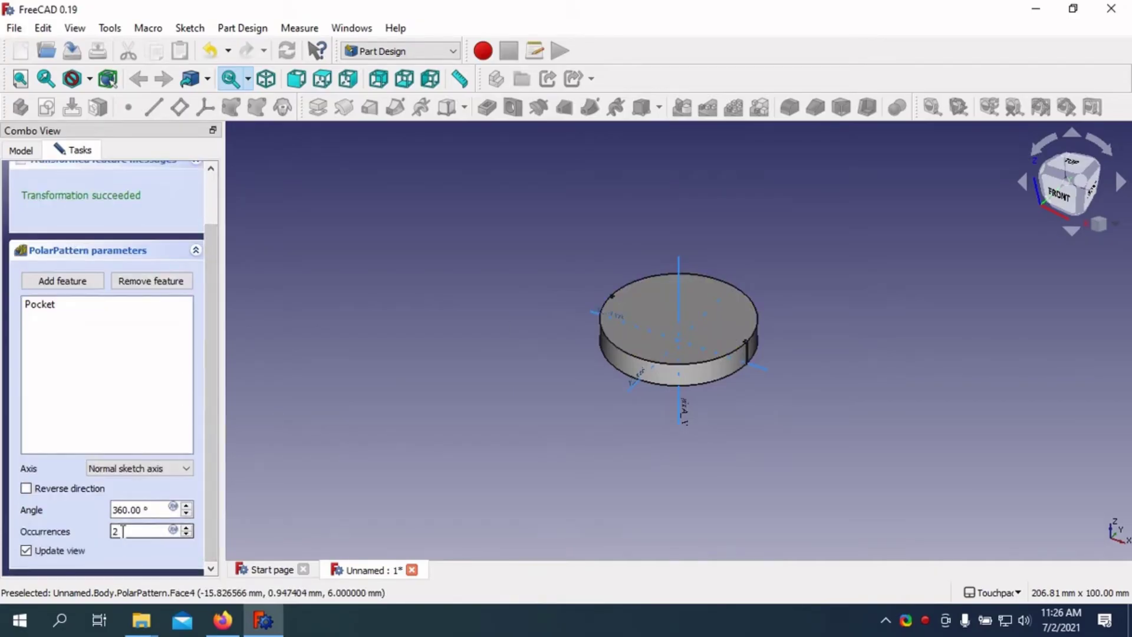
type("80")
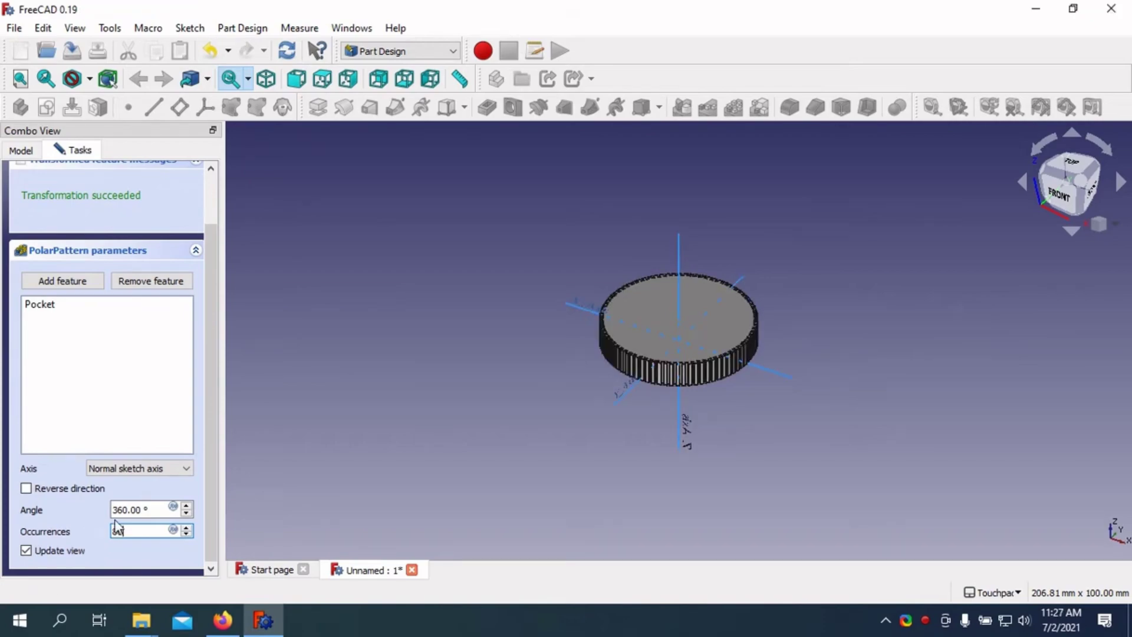
scroll(707, 354, "up", 5)
scroll(710, 351, "up", 3)
scroll(711, 351, "down", 8)
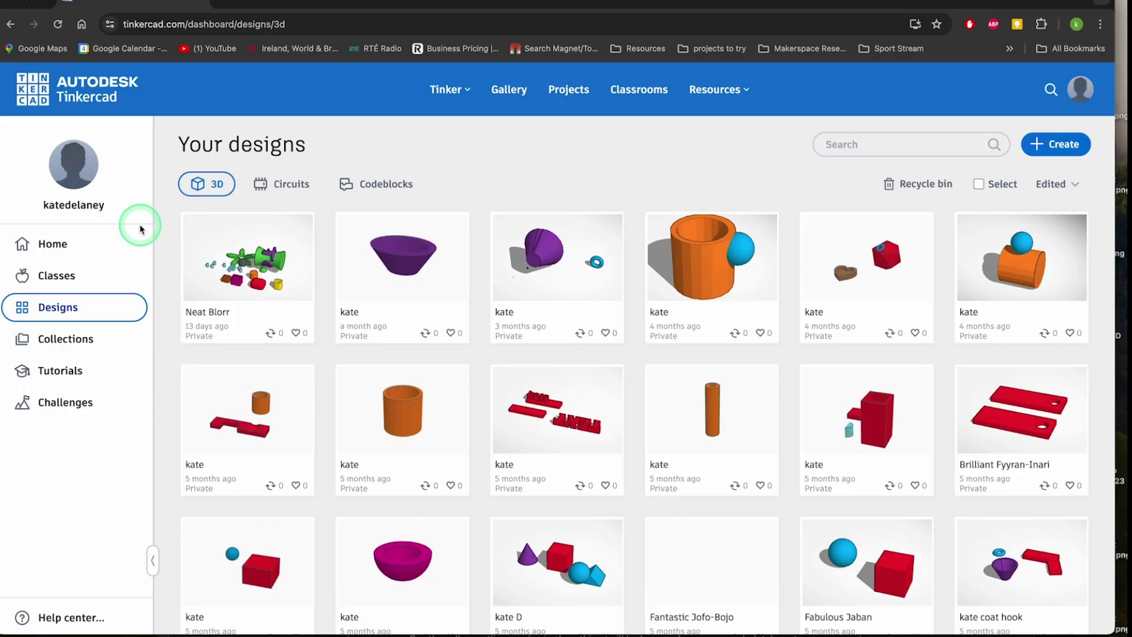
- Create a new 3D Design from the Your designs page
left_click(1053, 147)
left_click(1031, 179)
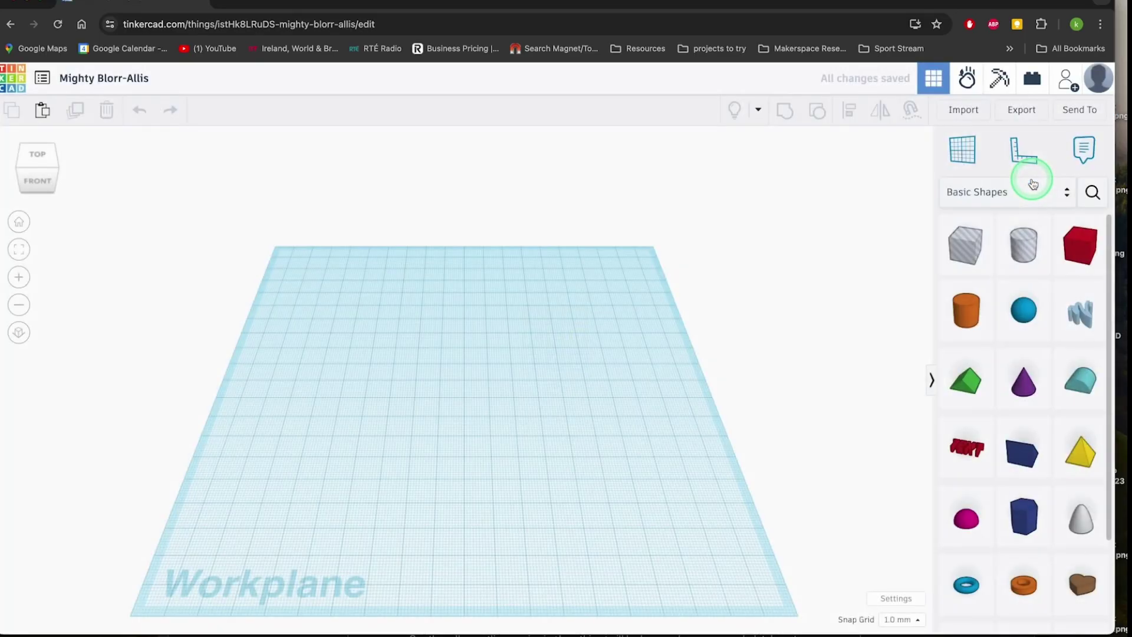
- Drop a red box on the workplane and stretch it to roughly 67 × 48.5 mm, about 35 mm tall
left_click(1082, 245)
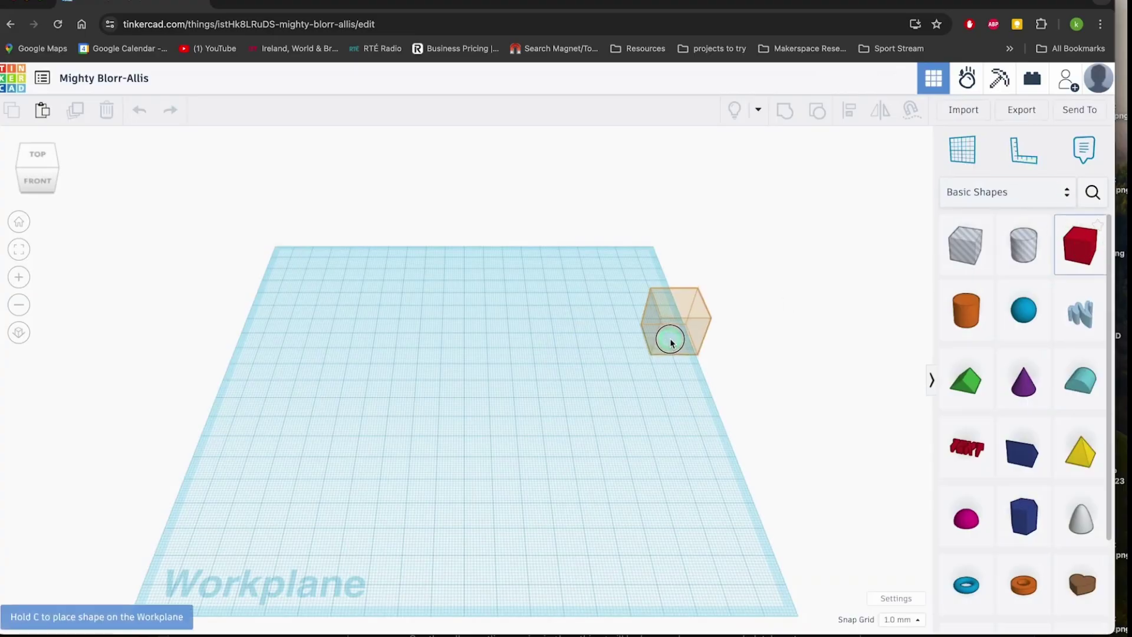
left_click(496, 425)
mouse_move(512, 430)
left_mouse_down()
mouse_move(577, 430)
mouse_move(517, 477)
left_mouse_up()
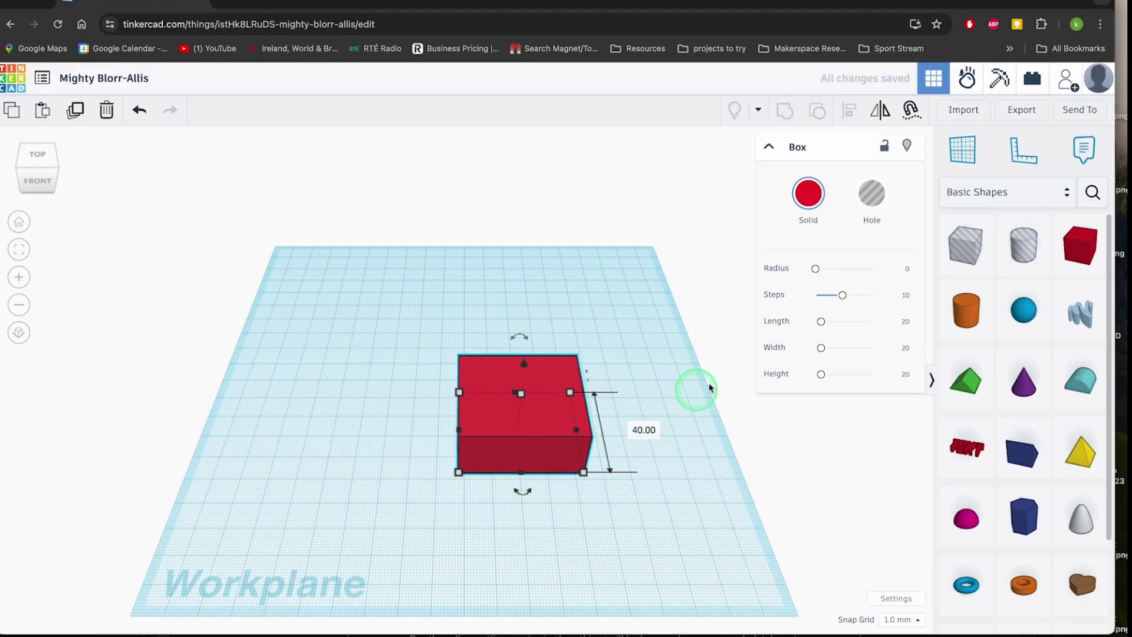
left_click_drag(818, 324, 822, 322)
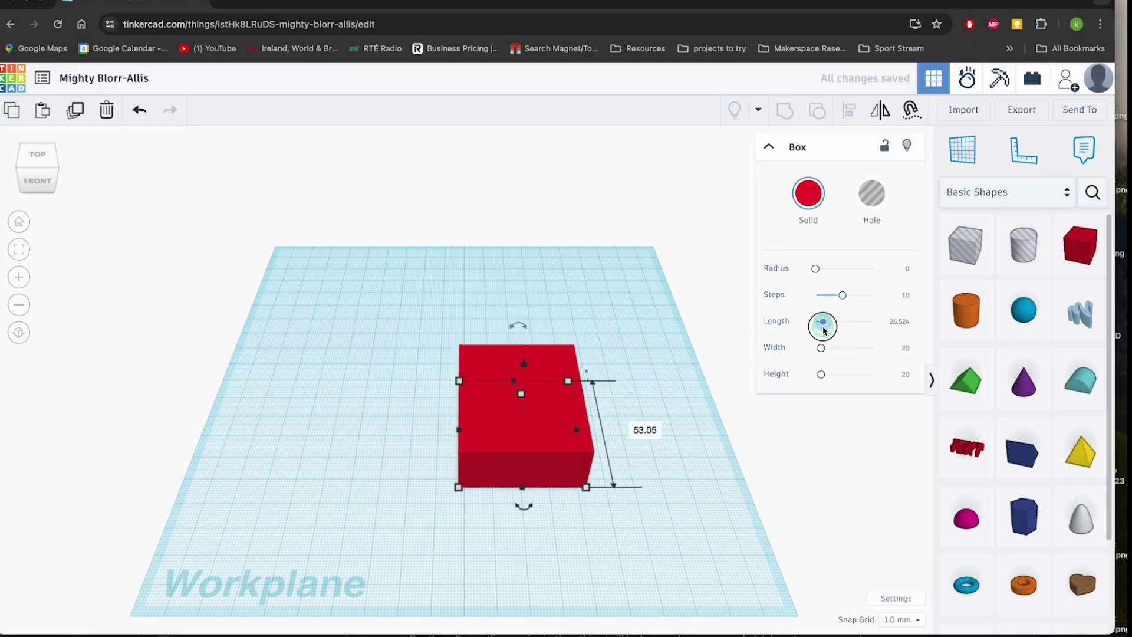
left_click_drag(586, 487, 645, 476)
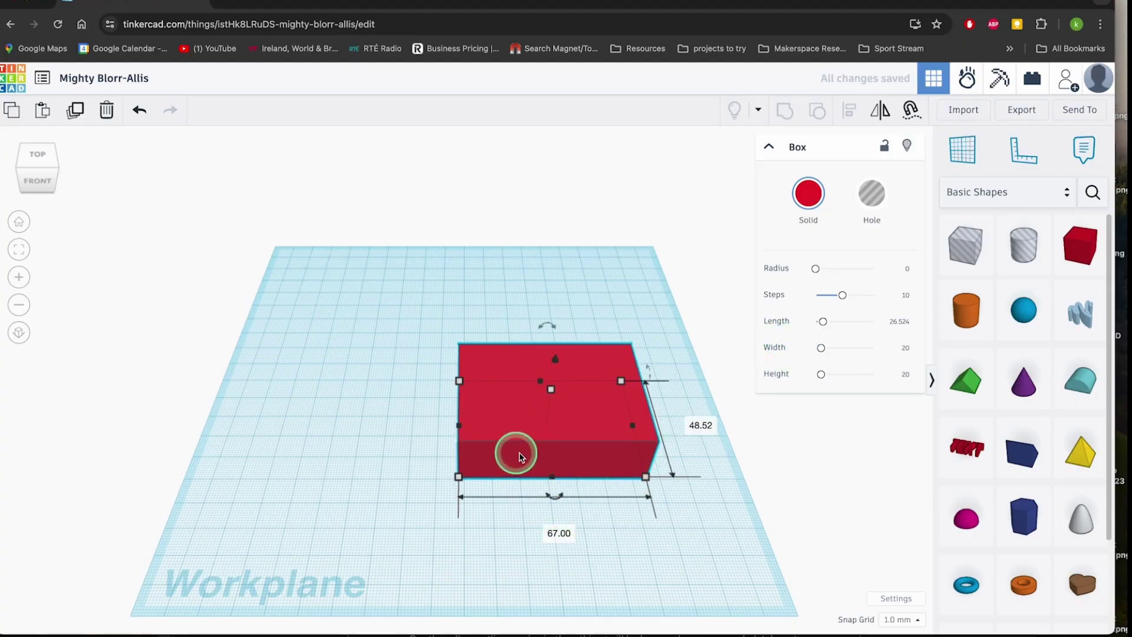
left_click_drag(552, 393, 554, 363)
- Set the box height to 20 mm and resize its footprint to about 70 × 70 mm
left_click(610, 394)
type("20")
key("Return")
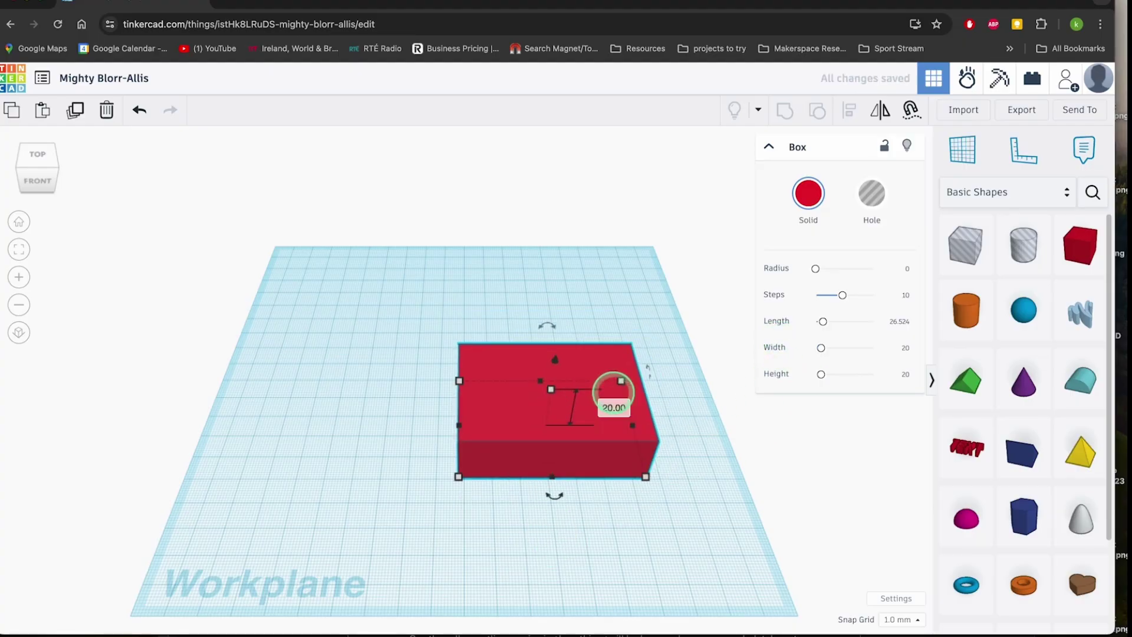
left_click_drag(482, 483, 554, 536)
mouse_move(693, 518)
right_mouse_down()
mouse_move(510, 427)
mouse_move(399, 458)
mouse_move(825, 495)
mouse_move(591, 308)
mouse_move(677, 611)
mouse_move(467, 401)
mouse_move(712, 553)
right_mouse_up()
type("50")
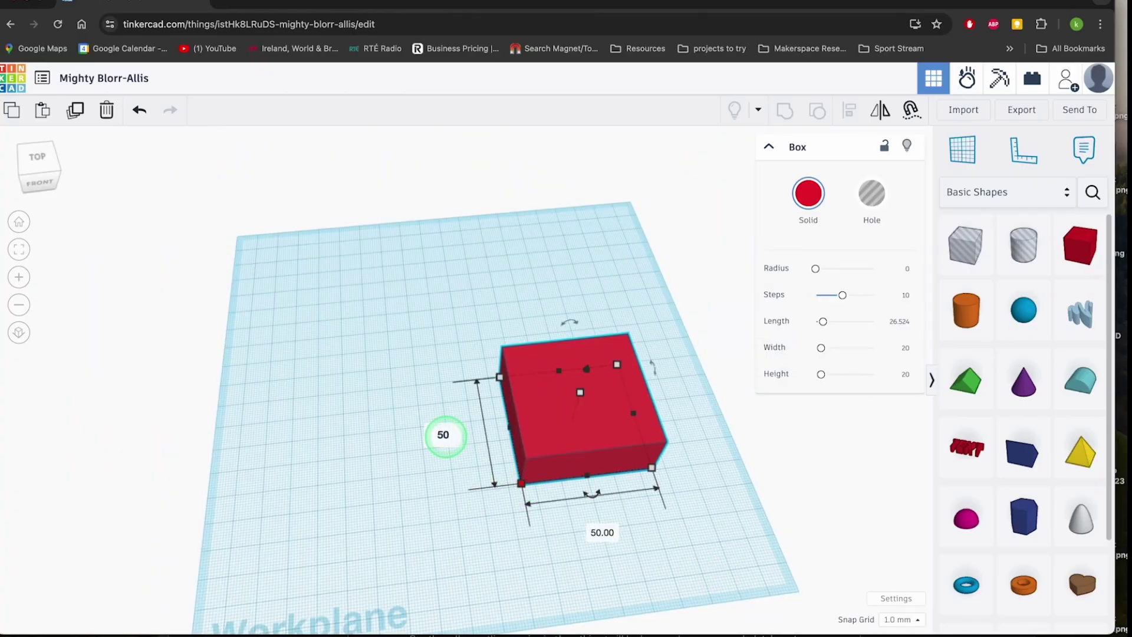
key("Tab")
left_click_drag(524, 492, 476, 533)
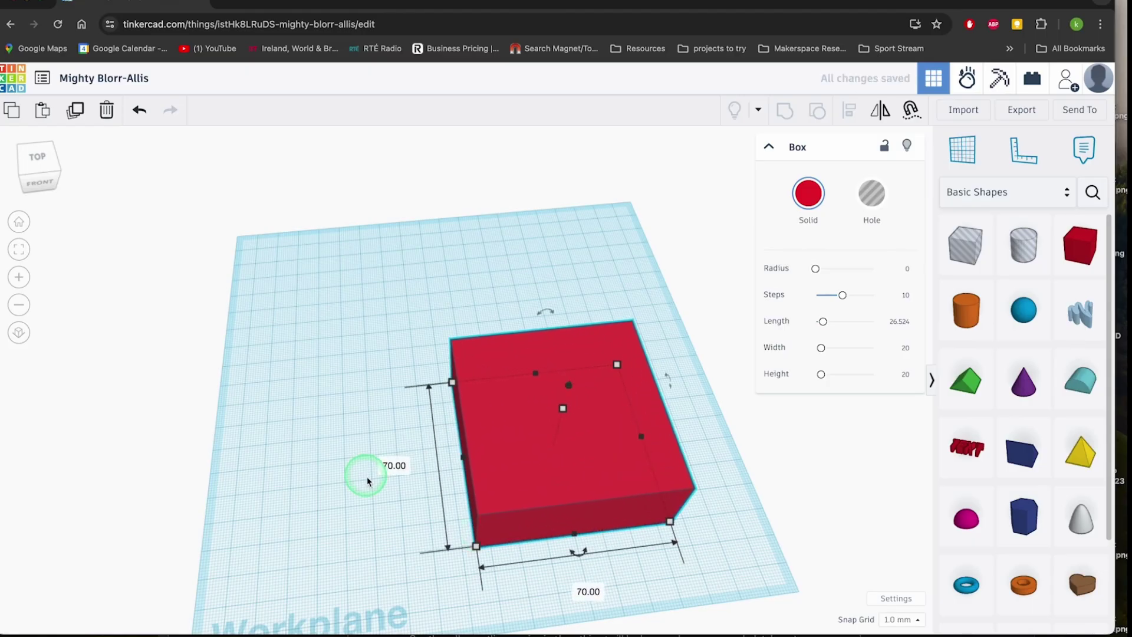
- Lift the box 20 mm, lower it back onto the workplane, and try orthographic and zoom views
right_click_drag(371, 483, 543, 334)
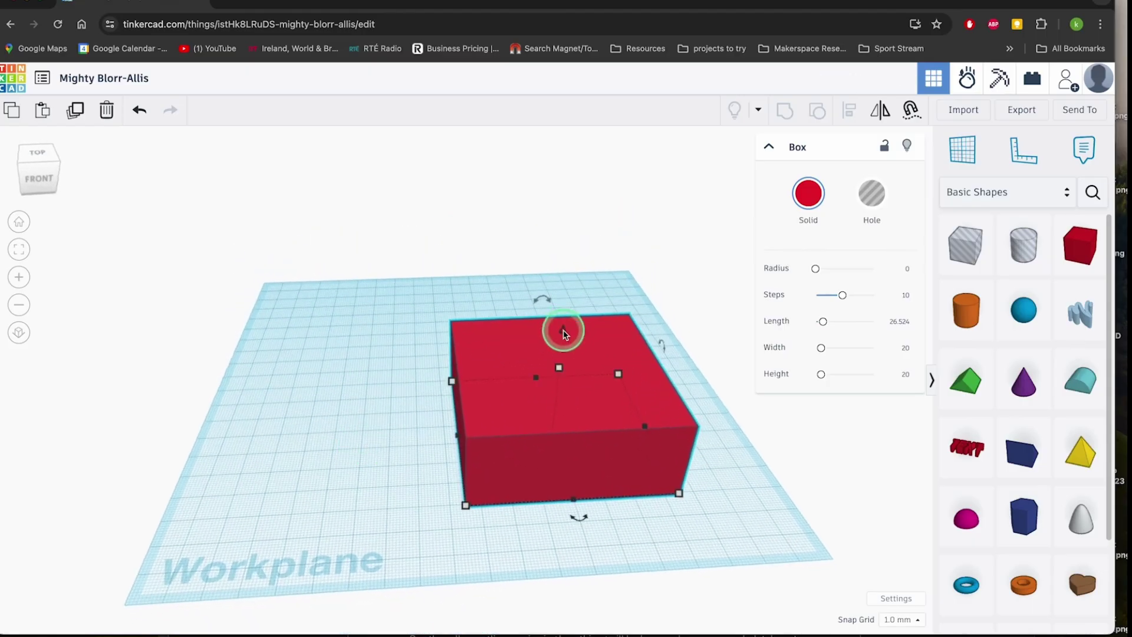
left_click_drag(563, 333, 576, 278)
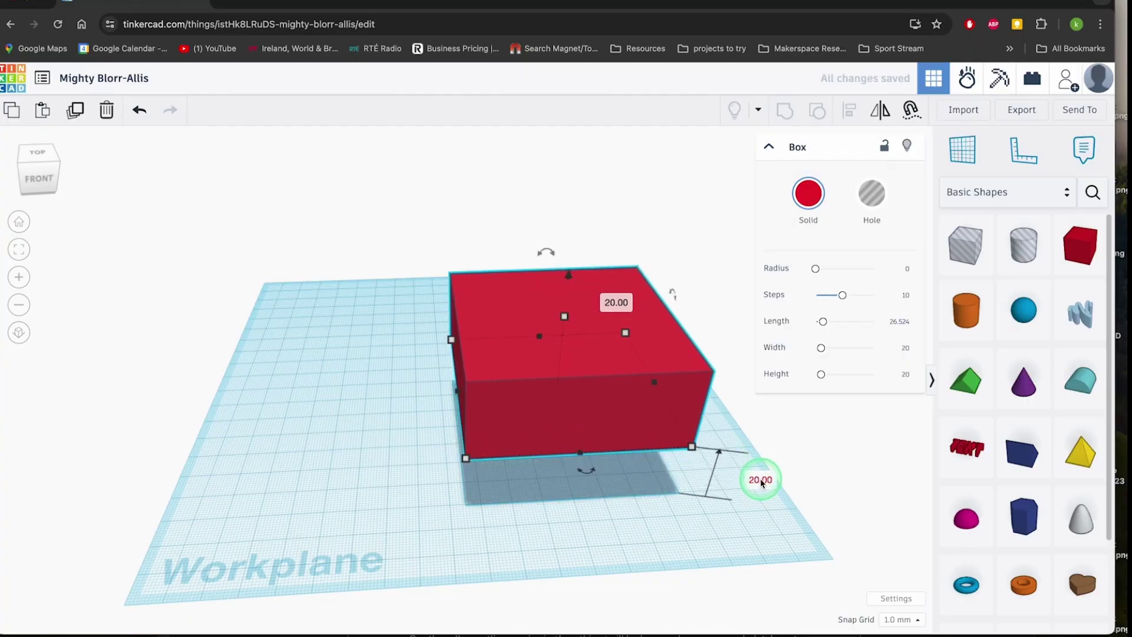
left_click_drag(566, 278, 561, 333)
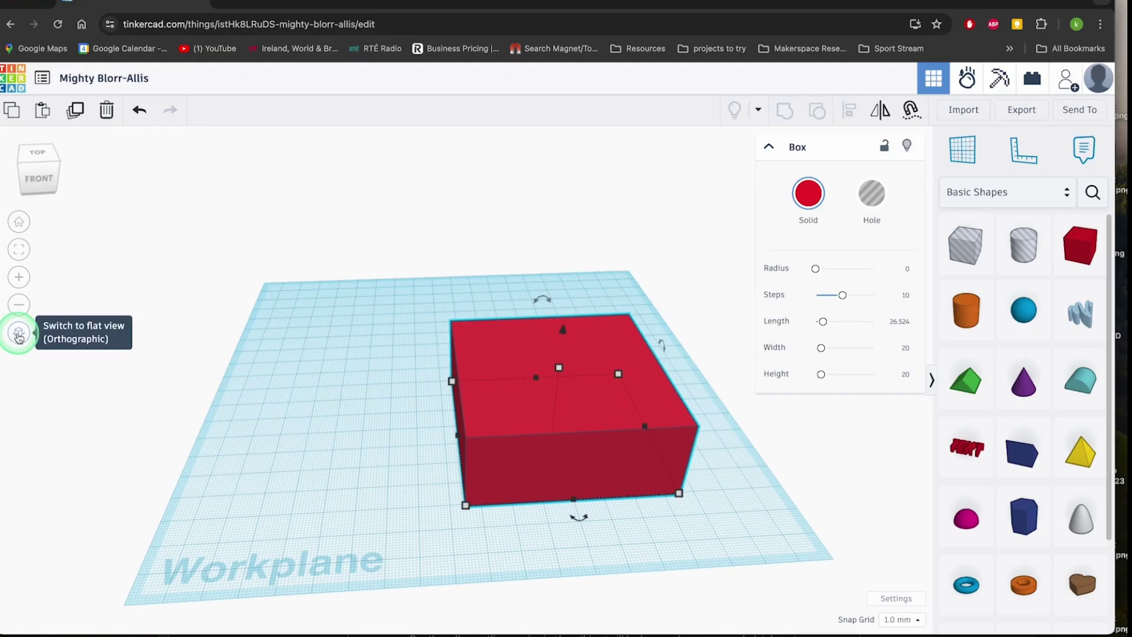
left_click(18, 333)
left_click(19, 334)
left_click(19, 304)
left_click(18, 277)
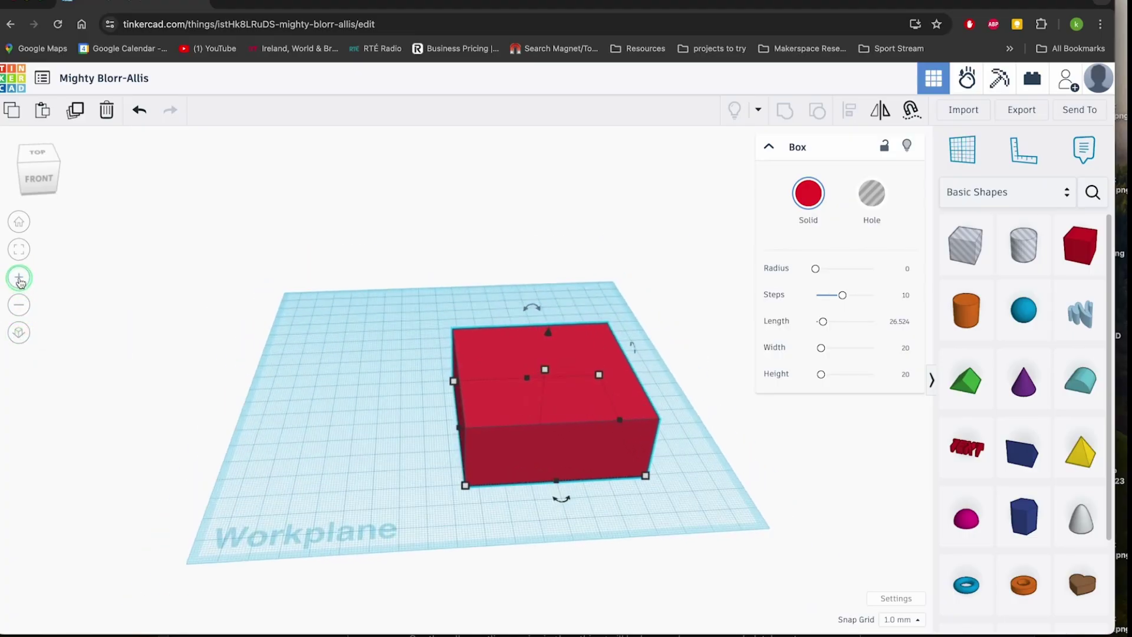
- Place a blue sphere left of the red box and inspect it from front, back and Home views
left_click(1047, 317)
left_click(380, 410)
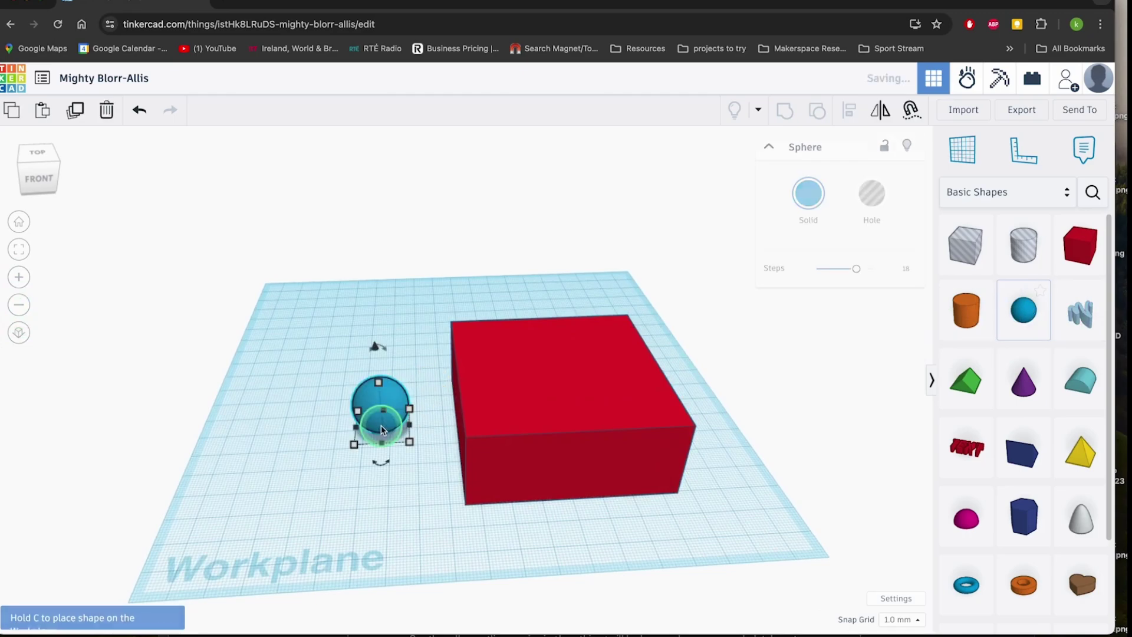
left_click(16, 261)
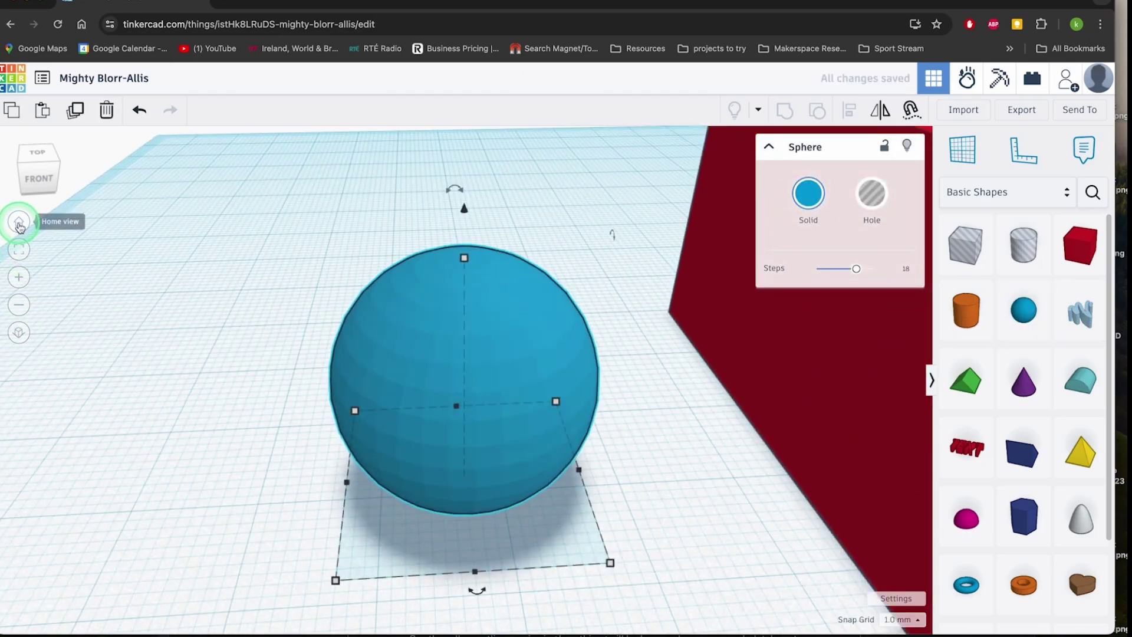
left_click(19, 227)
left_click(37, 194)
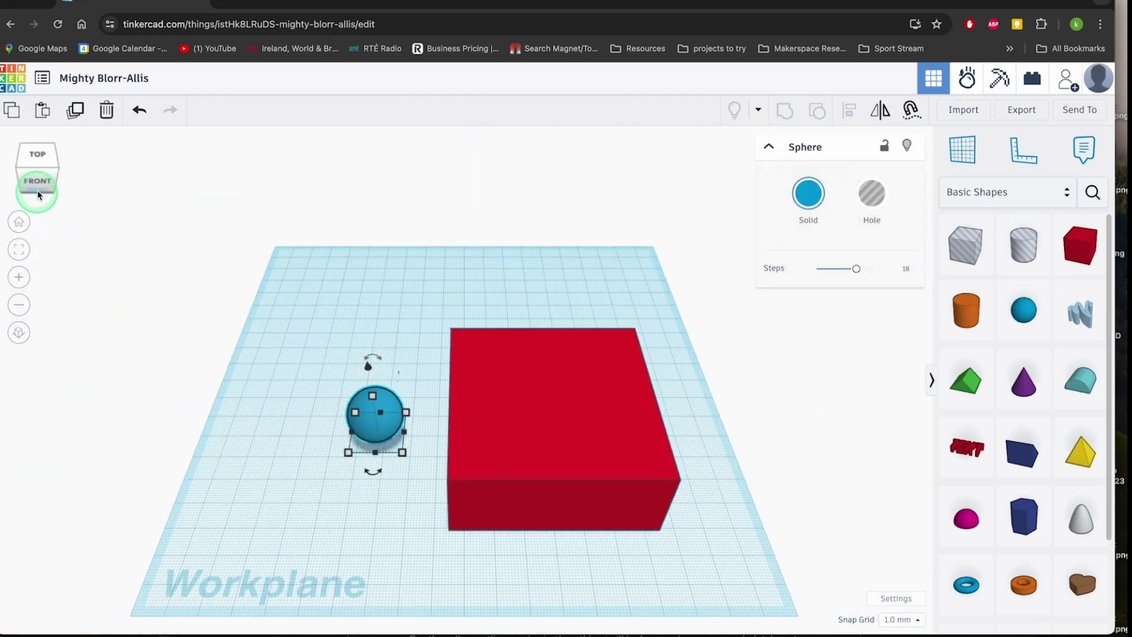
left_click(64, 169)
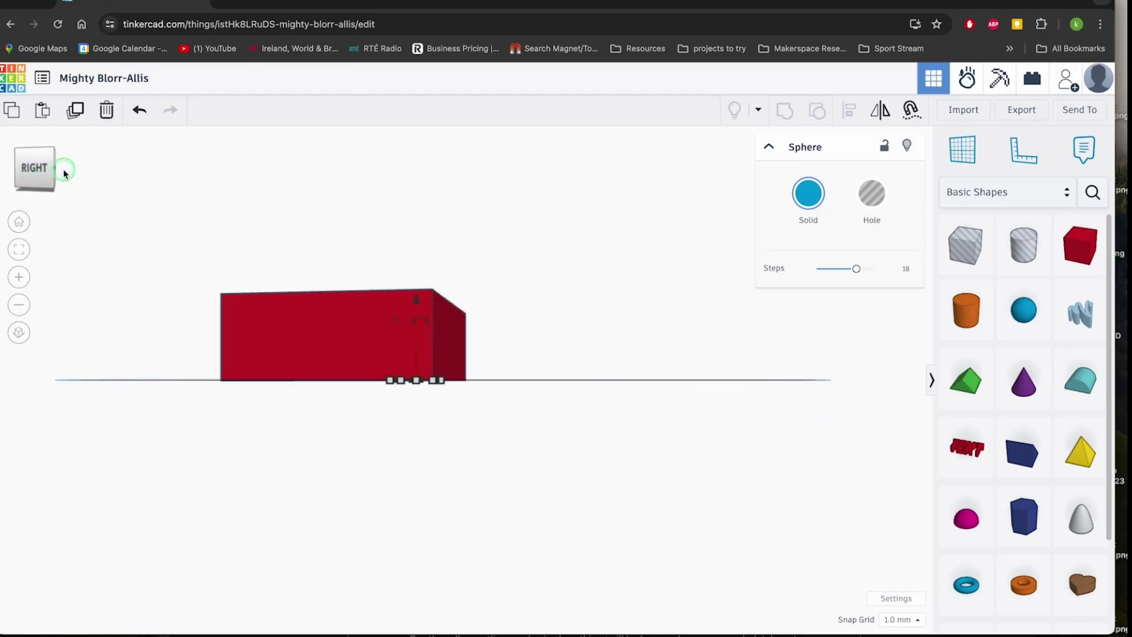
left_click(42, 193)
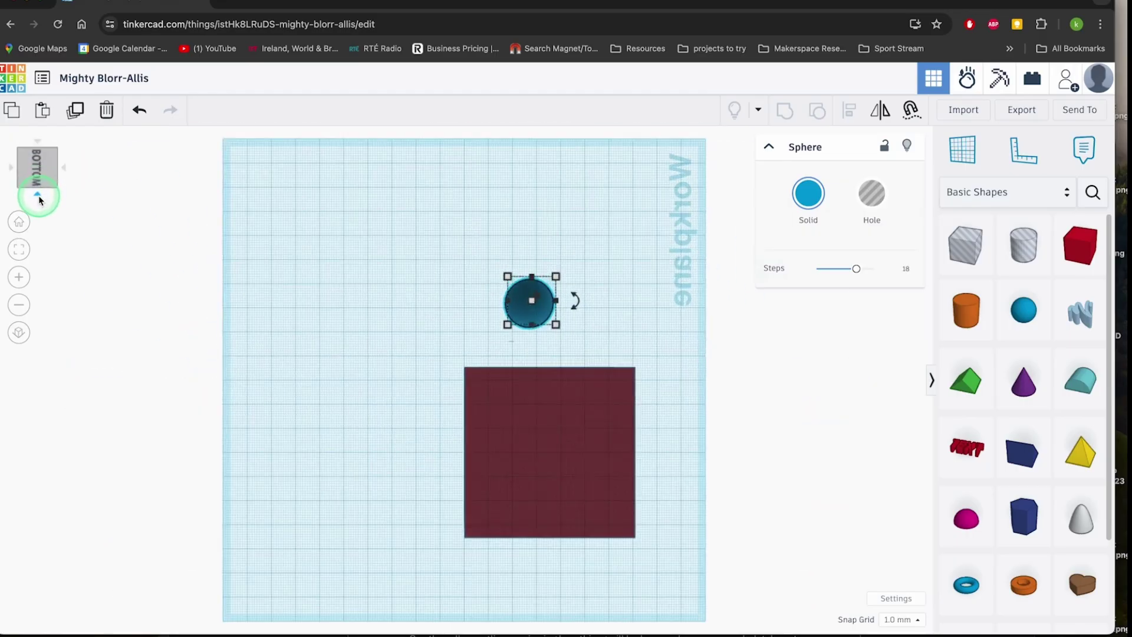
left_click(13, 113)
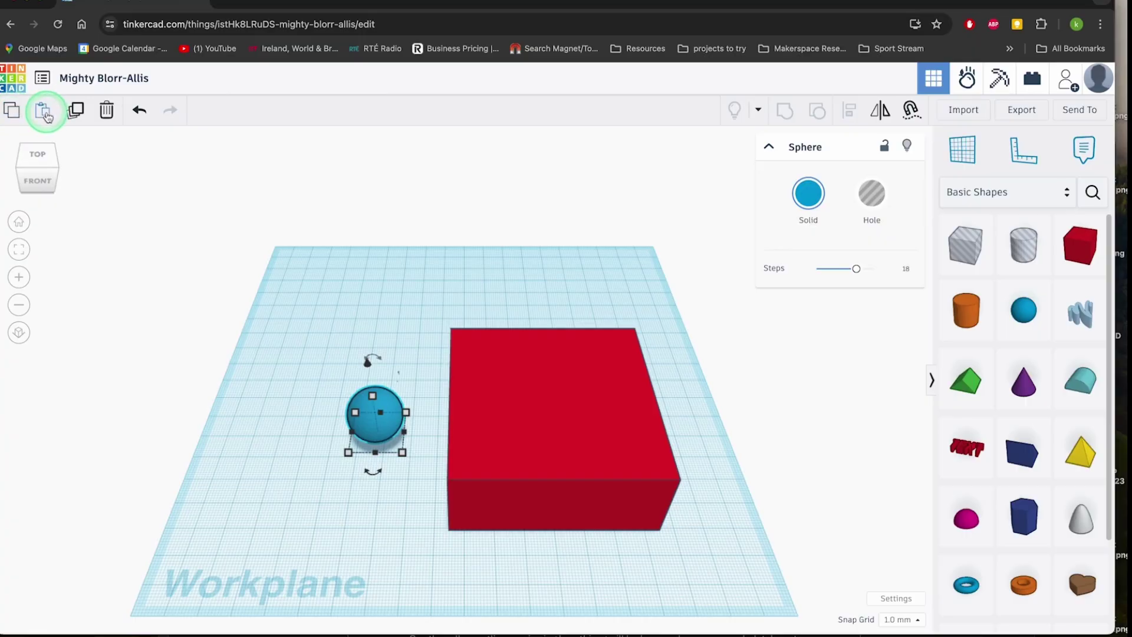
- Copy and paste the sphere, moving the duplicate away from the original
left_click(573, 384)
left_click(93, 131)
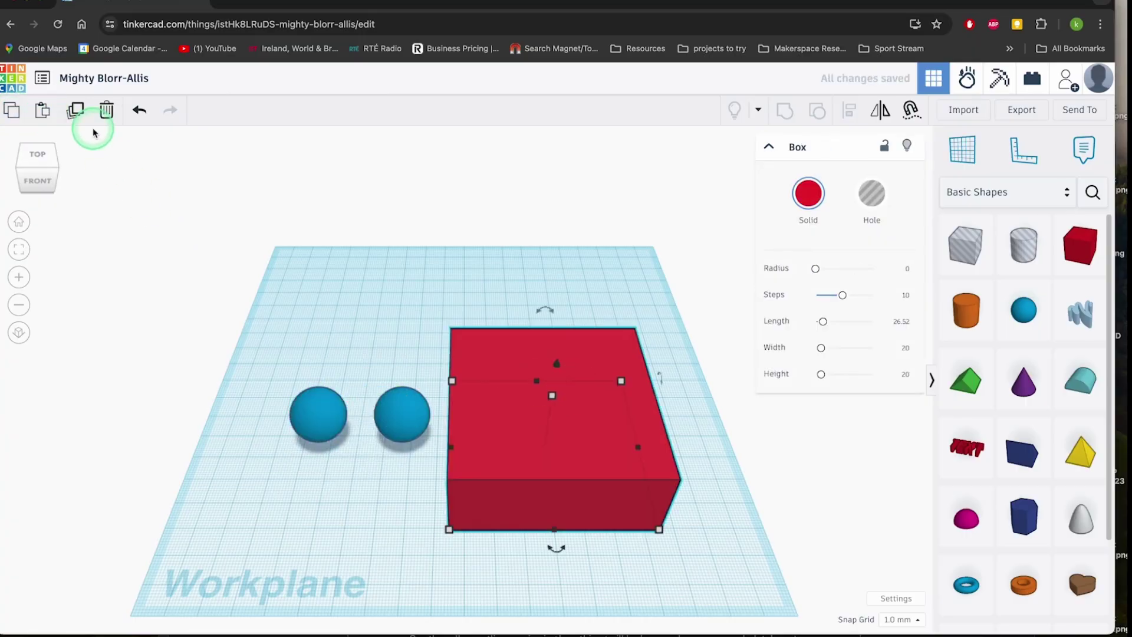
left_click_drag(479, 386, 475, 263)
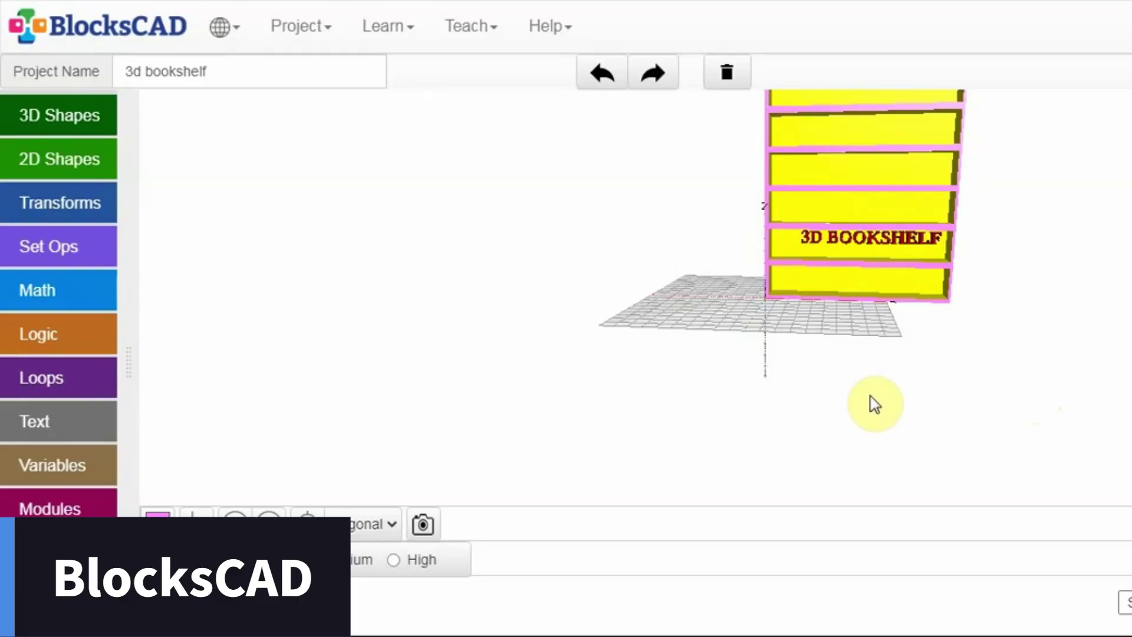
mouse_move(929, 375)
left_mouse_down()
mouse_move(954, 295)
mouse_move(824, 319)
mouse_move(963, 331)
left_mouse_up()
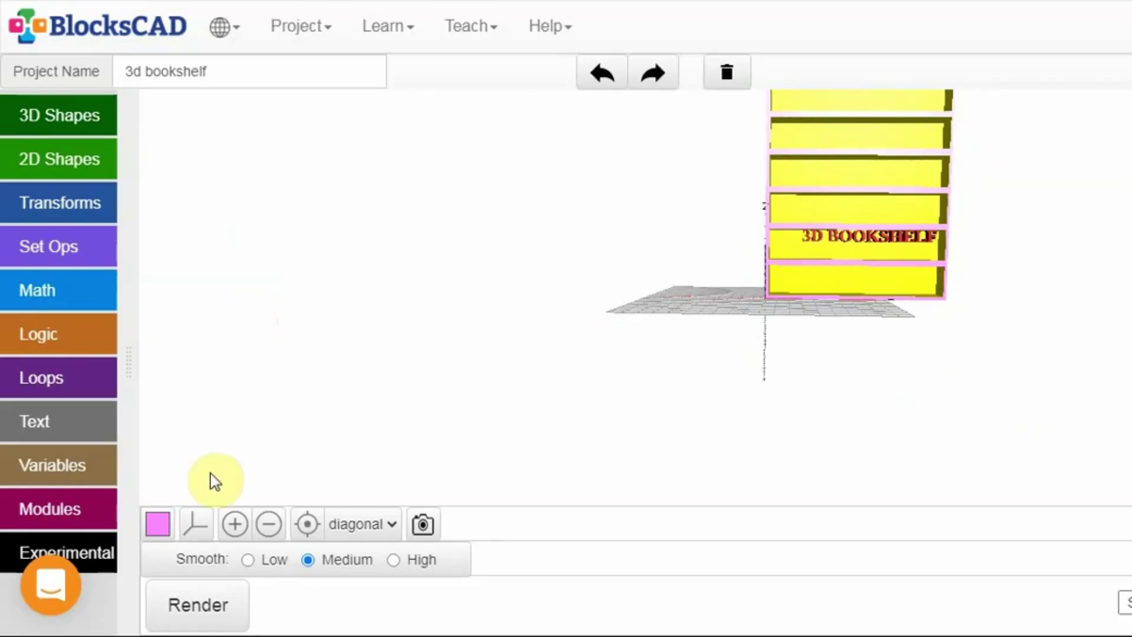
left_click_drag(839, 409, 843, 342)
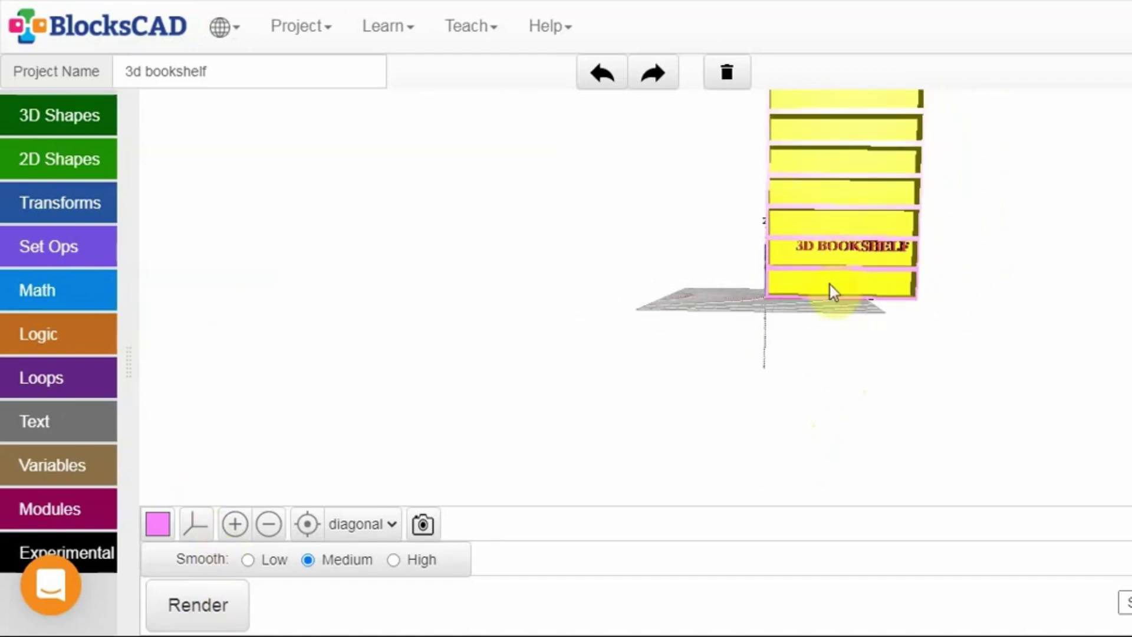
scroll(828, 292, "up", 2)
scroll(825, 299, "up", 2)
scroll(827, 300, "up", 2)
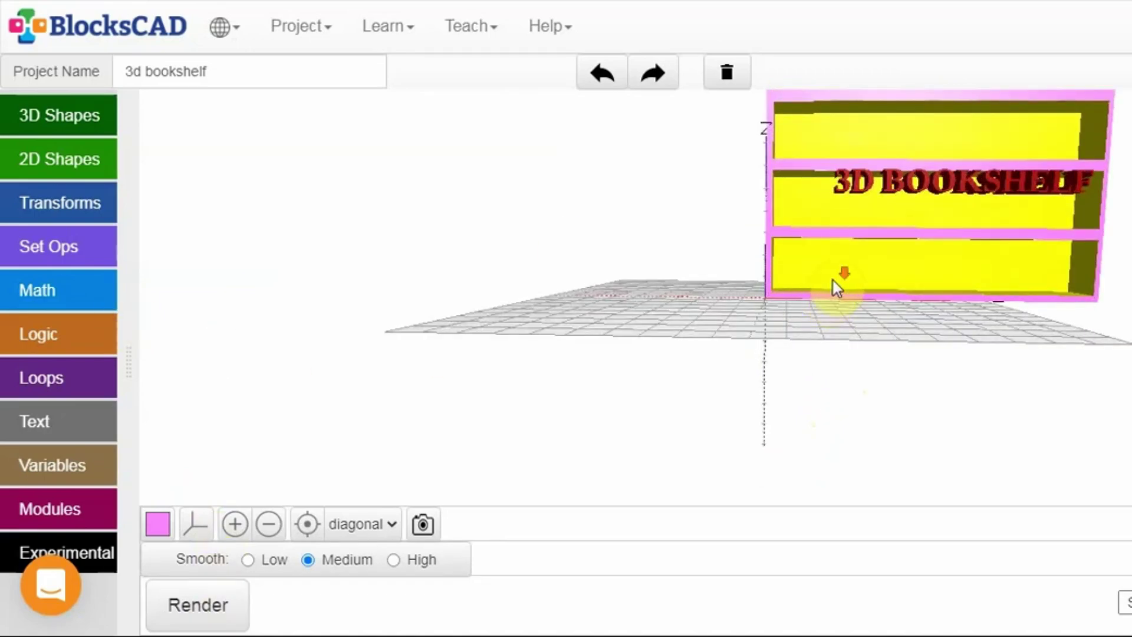
scroll(838, 286, "down", 2)
scroll(845, 272, "down", 2)
scroll(846, 273, "down", 1)
scroll(841, 275, "down", 1)
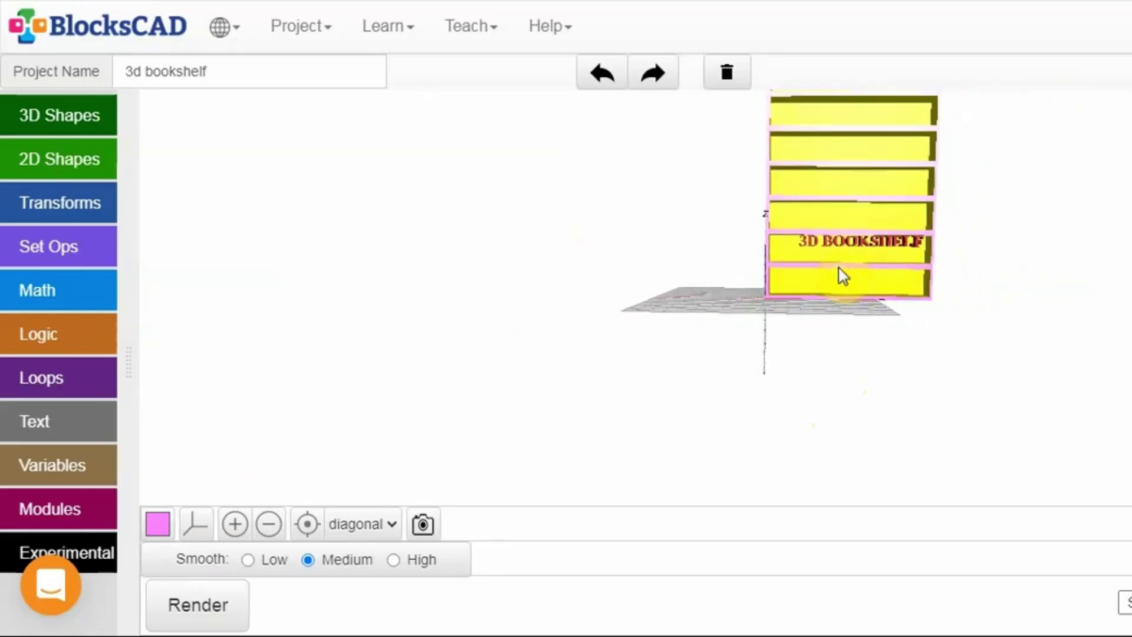
mouse_move(841, 273)
left_mouse_down()
mouse_move(915, 346)
mouse_move(1081, 462)
mouse_move(455, 215)
mouse_move(313, 144)
mouse_move(843, 316)
mouse_move(844, 342)
mouse_move(808, 319)
mouse_move(815, 342)
mouse_move(803, 293)
left_mouse_up()
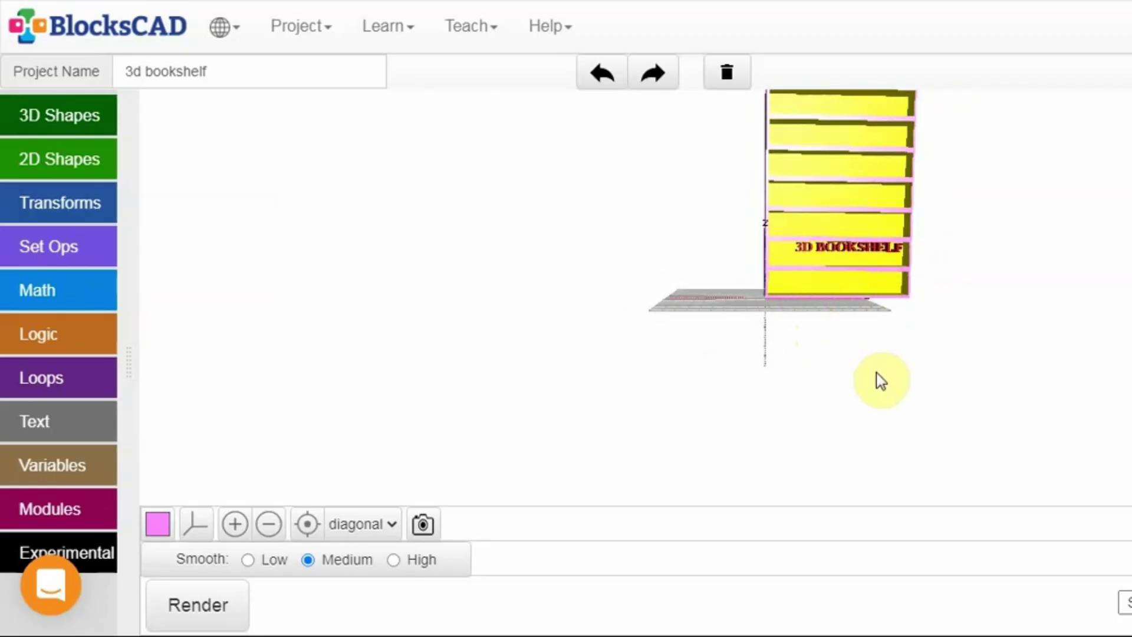
left_click_drag(877, 379, 866, 436)
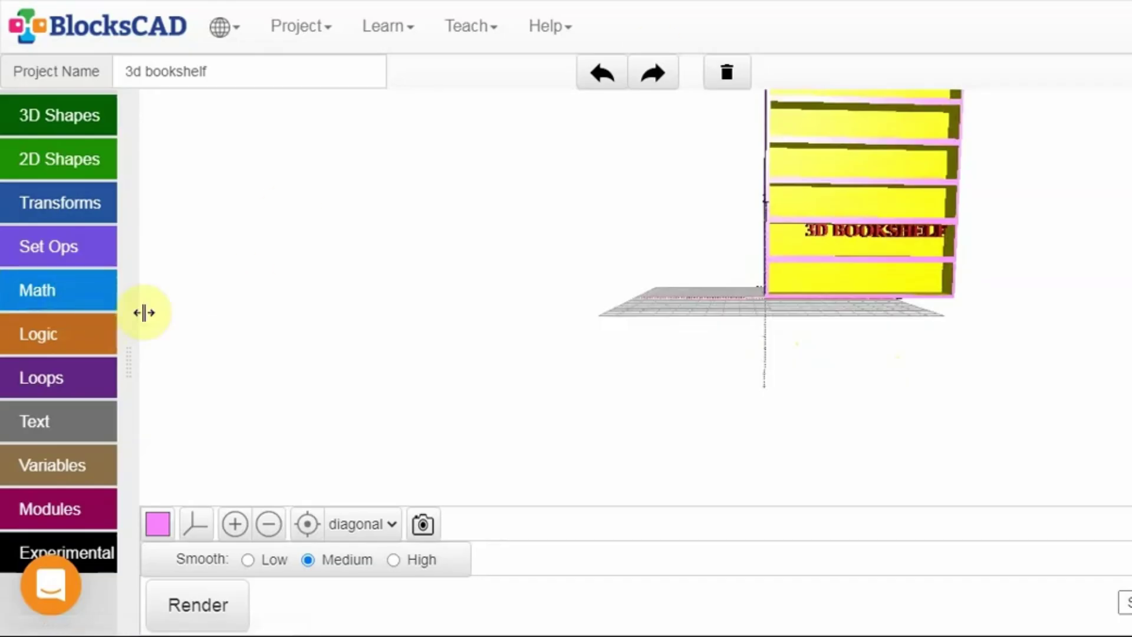
left_click_drag(136, 312, 766, 321)
- Bring the bookshelf code into view, moving the red 3D BOOKSHELF text stack lower
mouse_move(313, 400)
left_mouse_down()
mouse_move(458, 397)
mouse_move(442, 356)
left_mouse_up()
left_click_drag(1104, 283, 1071, 303)
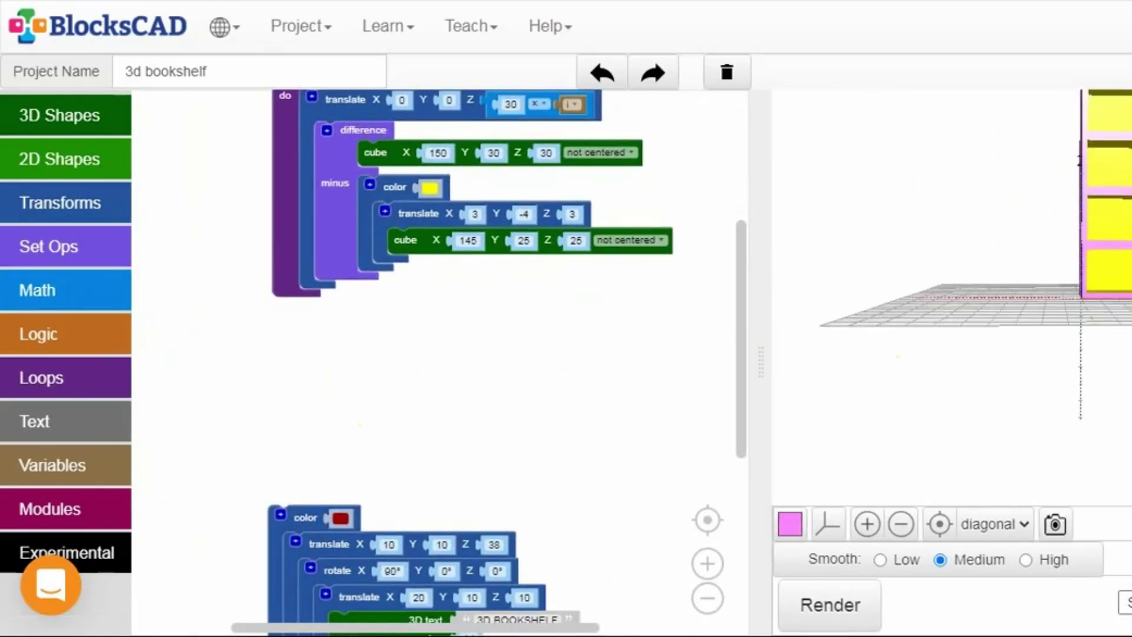
left_click_drag(283, 534, 342, 586)
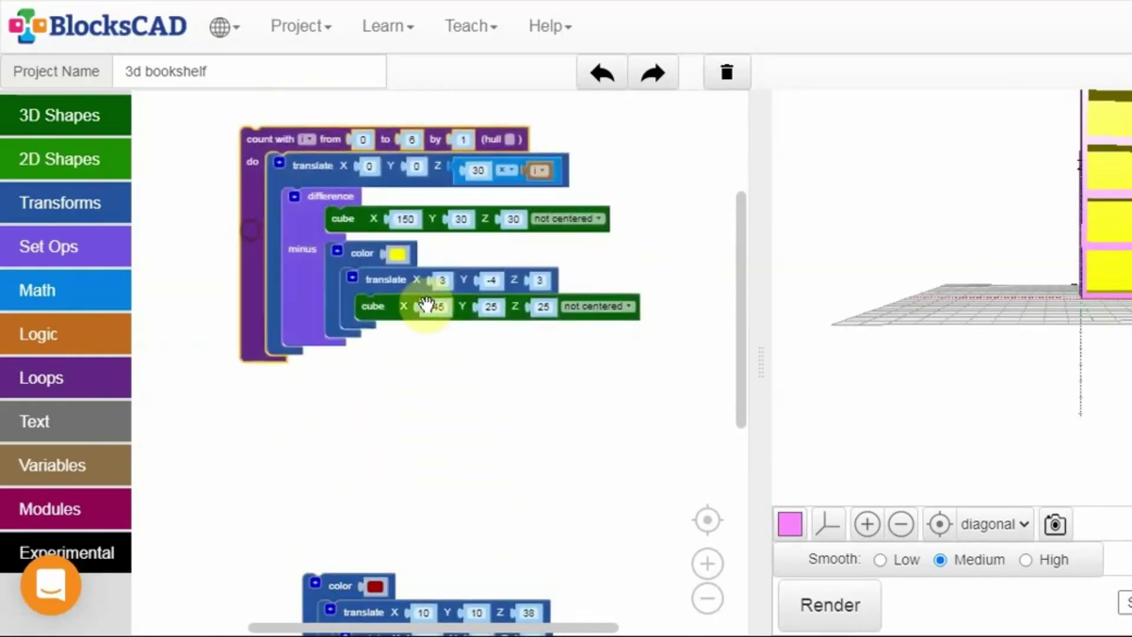
scroll(633, 507, "up", 2)
left_click(707, 563)
scroll(419, 458, "up", 1)
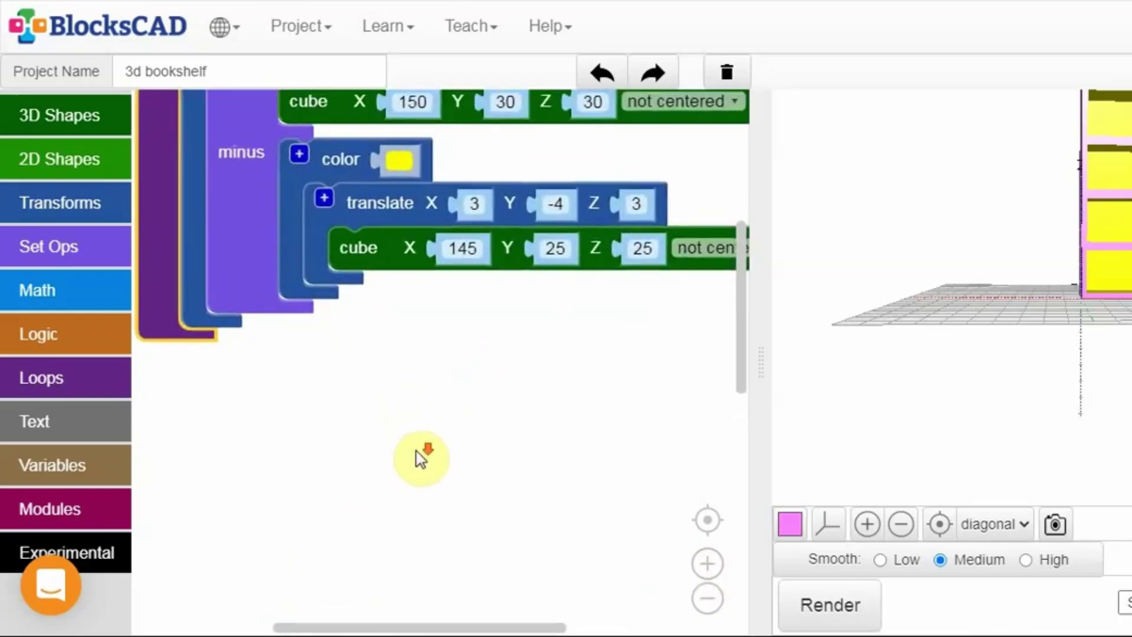
scroll(416, 457, "down", 2)
left_click_drag(415, 457, 420, 585)
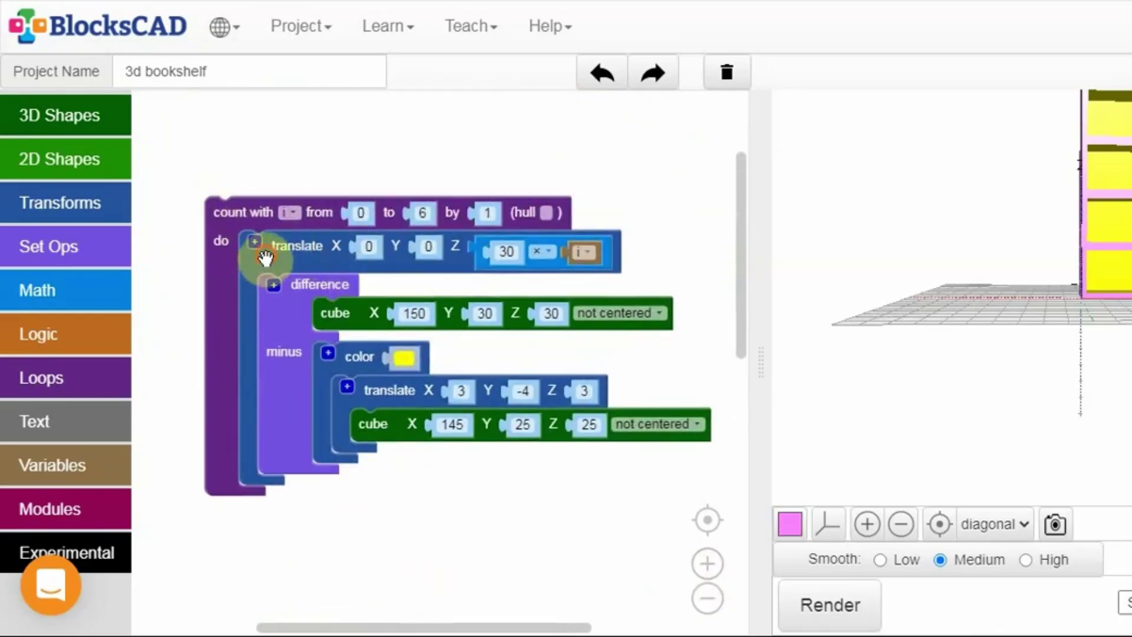
- Pull the translate and difference stacks out of the count-with loop and rearrange them
left_click_drag(260, 252, 349, 289)
left_click_drag(261, 228, 230, 157)
left_click_drag(381, 347, 406, 394)
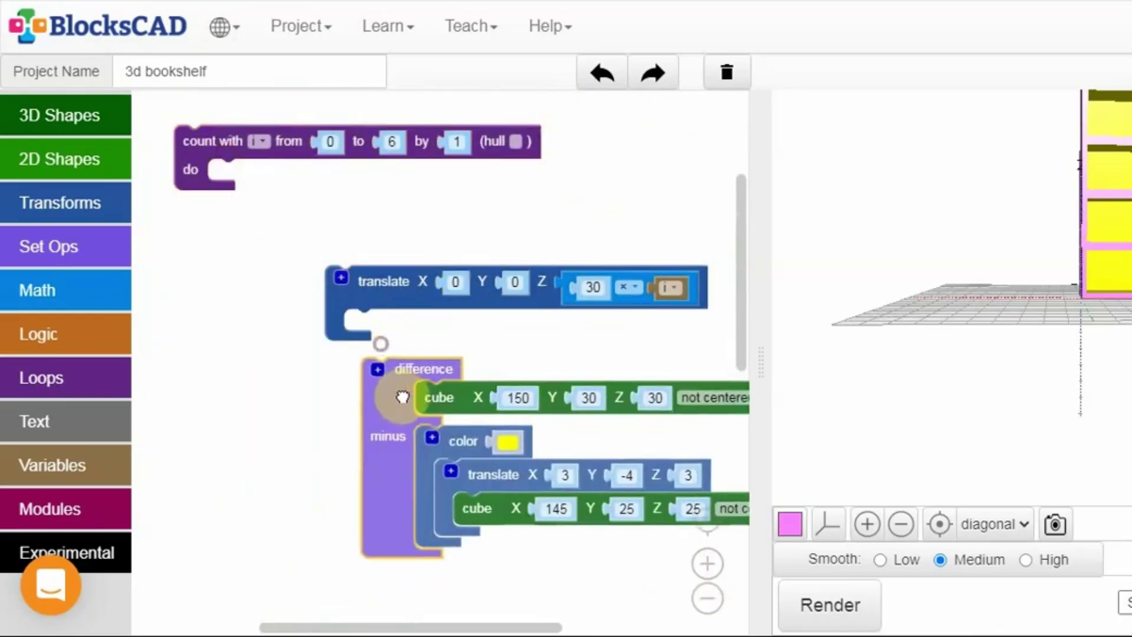
mouse_move(375, 294)
left_mouse_down()
mouse_move(288, 277)
mouse_move(212, 227)
left_mouse_up()
left_click_drag(391, 405, 251, 332)
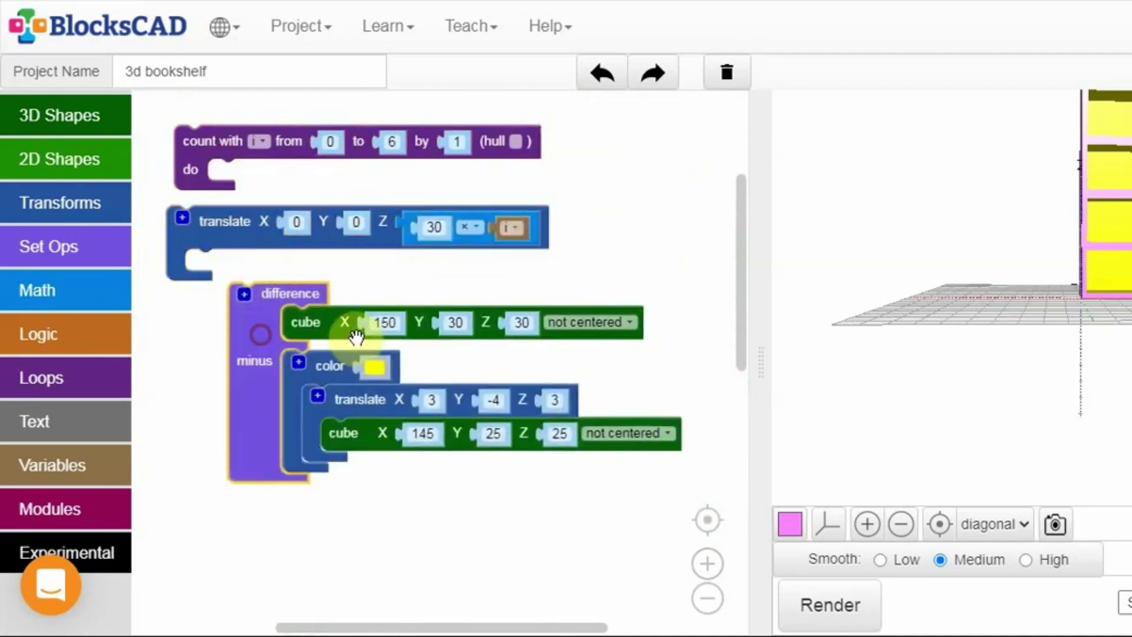
- Detach the 150×30×30 cube and yellow colour stack from difference and move them aside
left_click_drag(341, 336, 409, 314)
left_click_drag(352, 336, 410, 383)
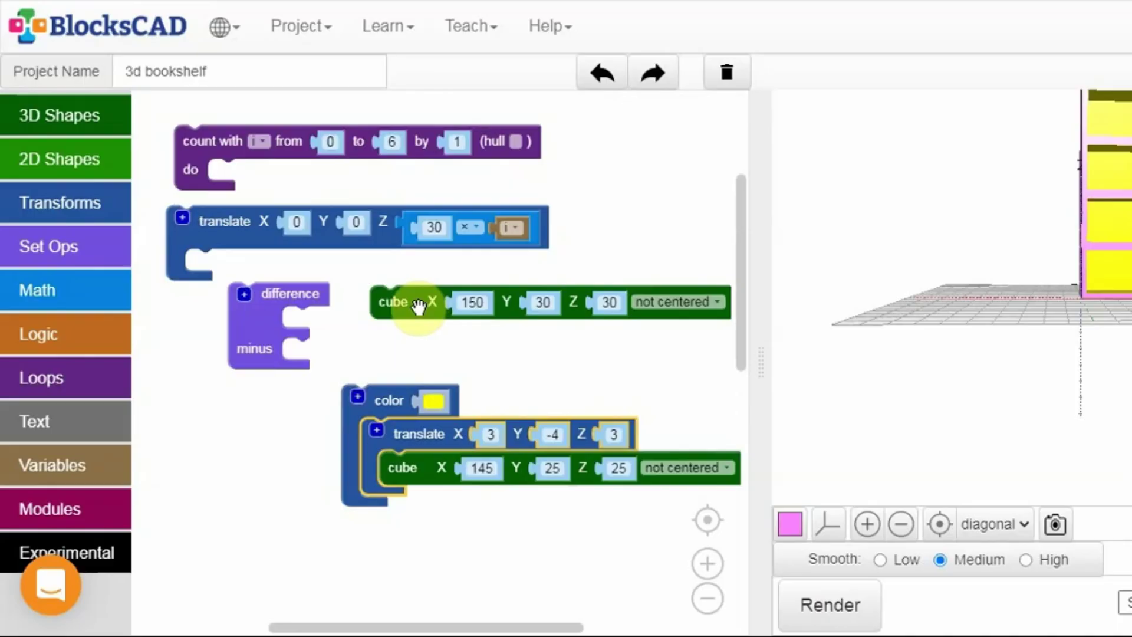
left_click_drag(417, 306, 398, 299)
left_click(98, 131)
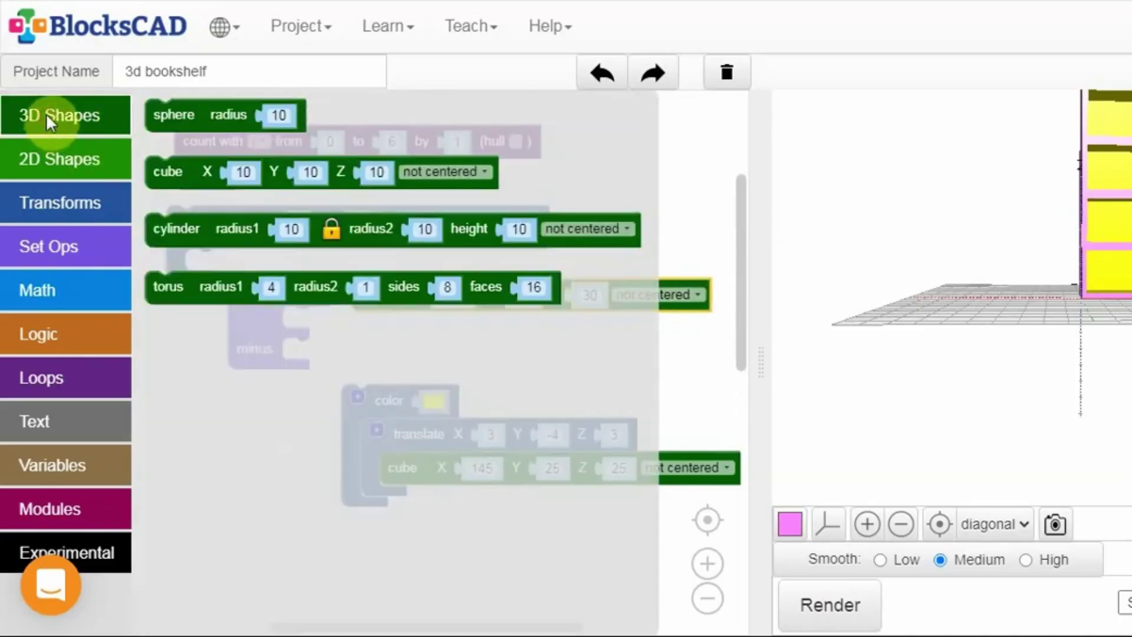
left_click(707, 177)
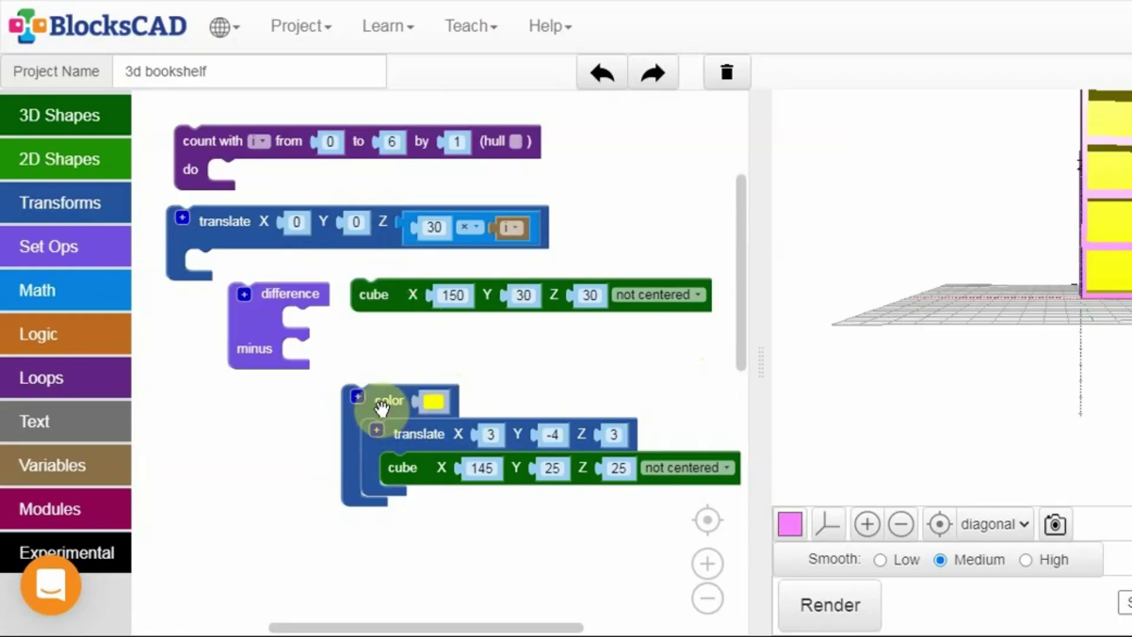
left_click_drag(381, 407, 307, 405)
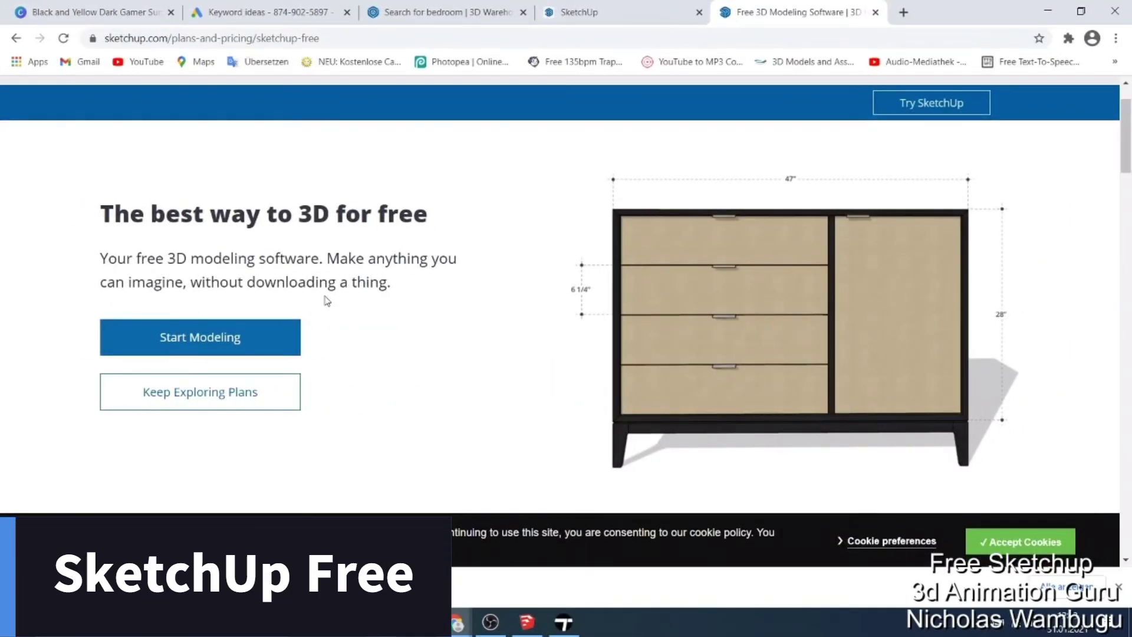
- Start the SketchUp Free web modeller and show the projects list containing Casa+3.skp
scroll(326, 300, "down", 1)
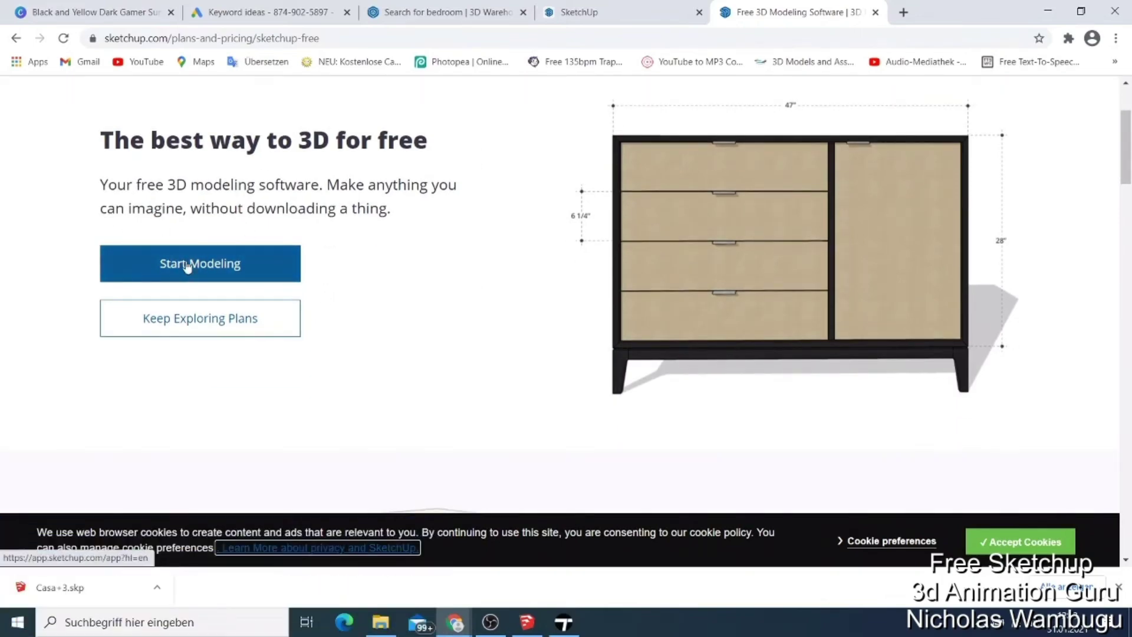
left_click(277, 272)
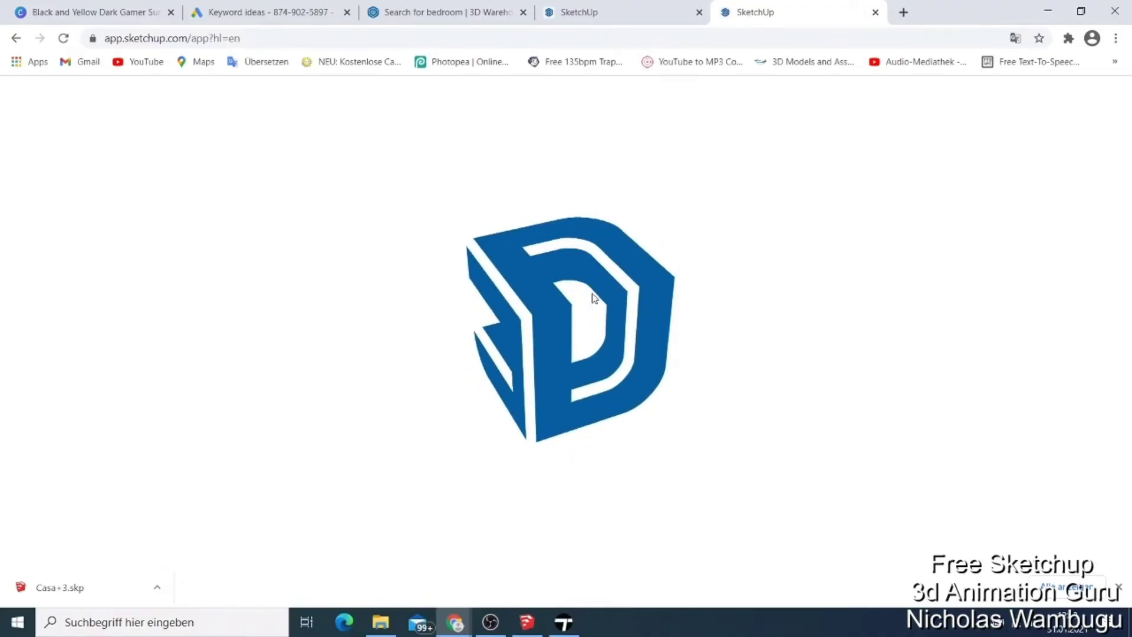
left_click(592, 14)
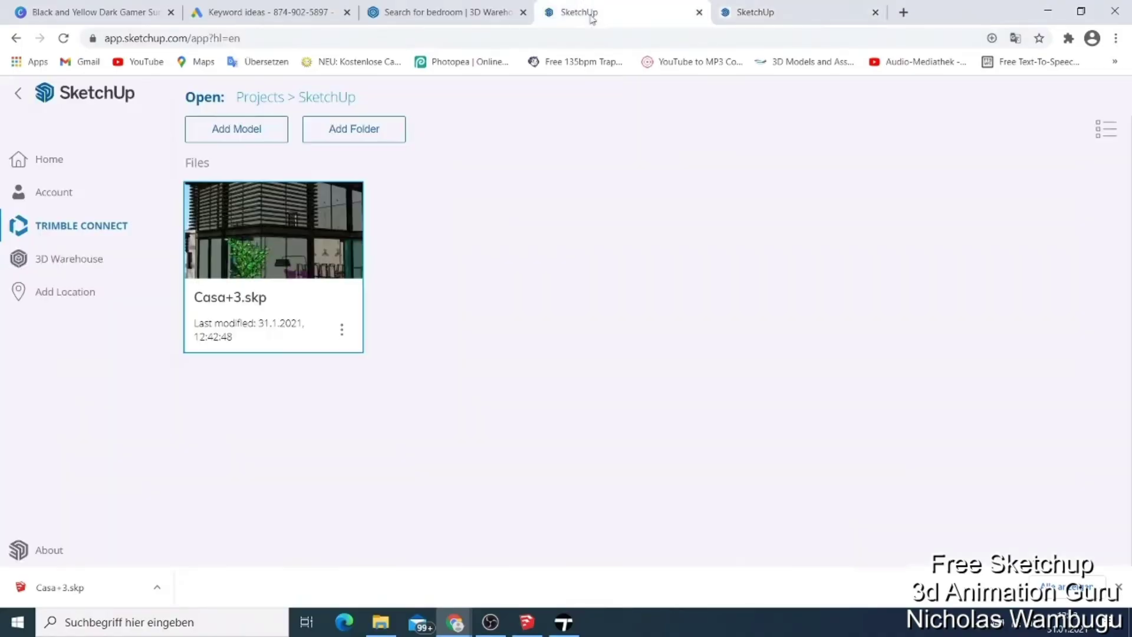
- Open Casa+3.skp, then look over the SketchUp home and 3D Warehouse bedroom tabs
left_click(308, 306)
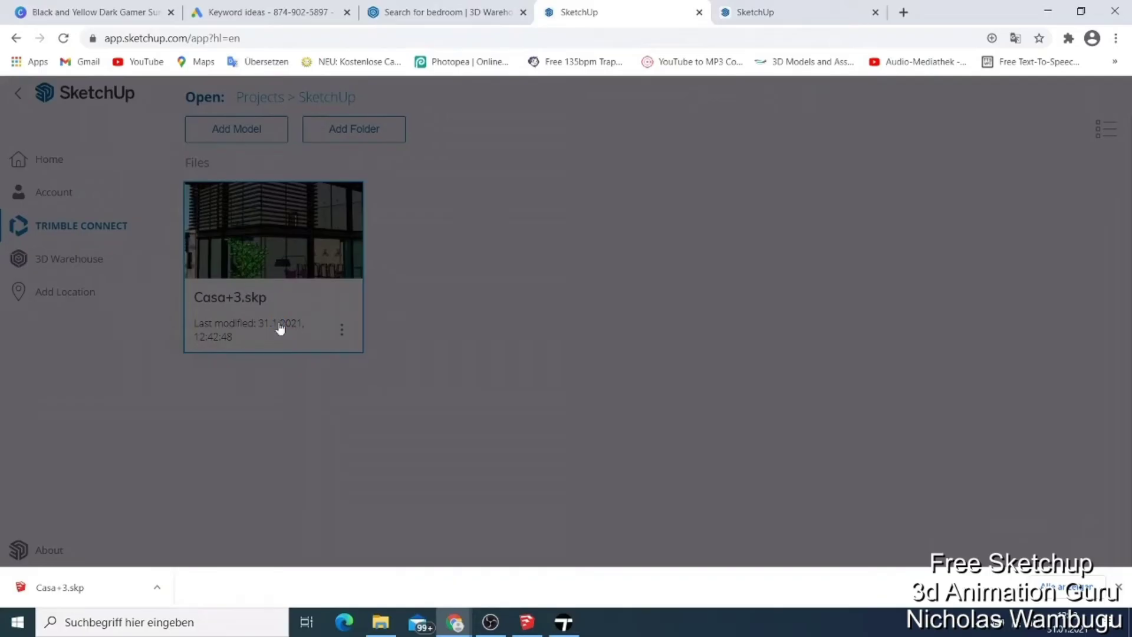
left_click(799, 11)
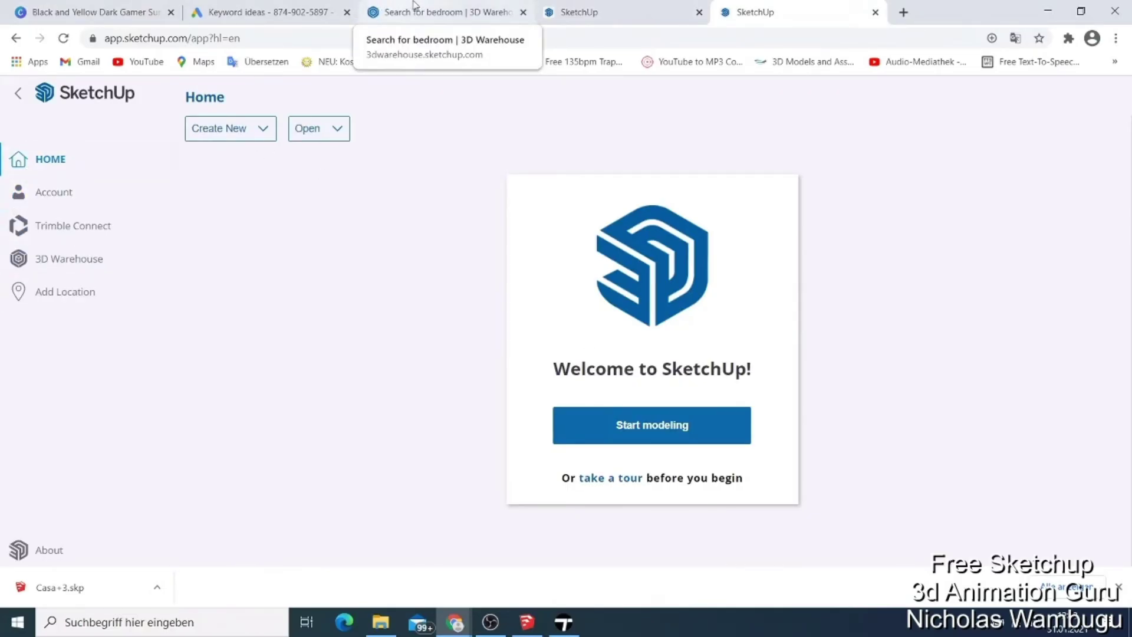
left_click(468, 12)
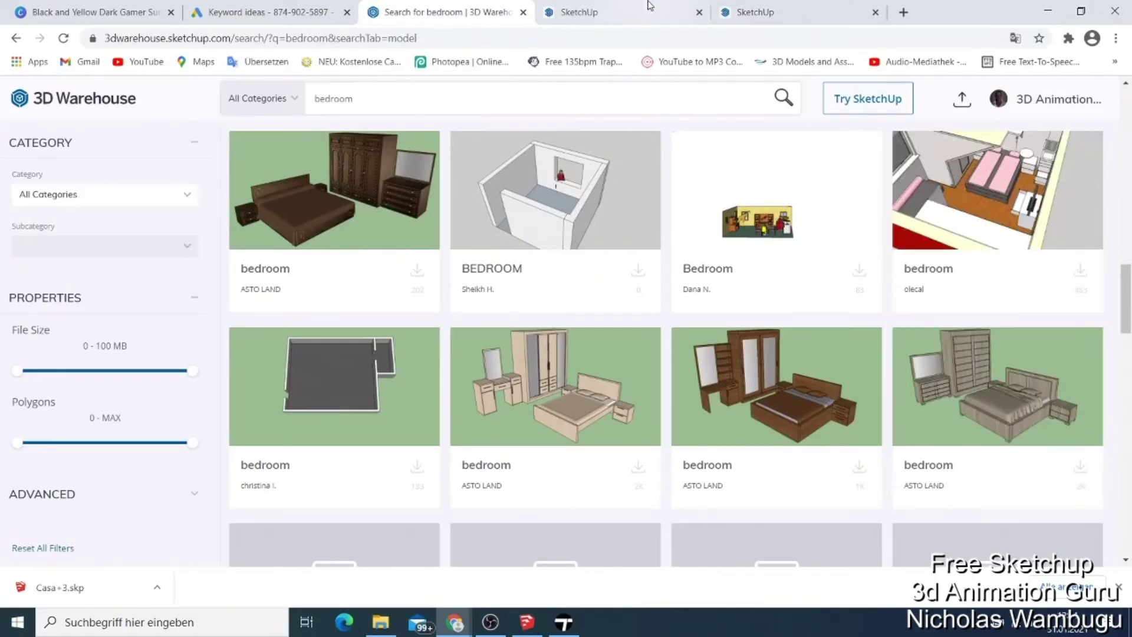
- Return to the SketchUp home page, go to My Account and request an upgrade
left_click(806, 11)
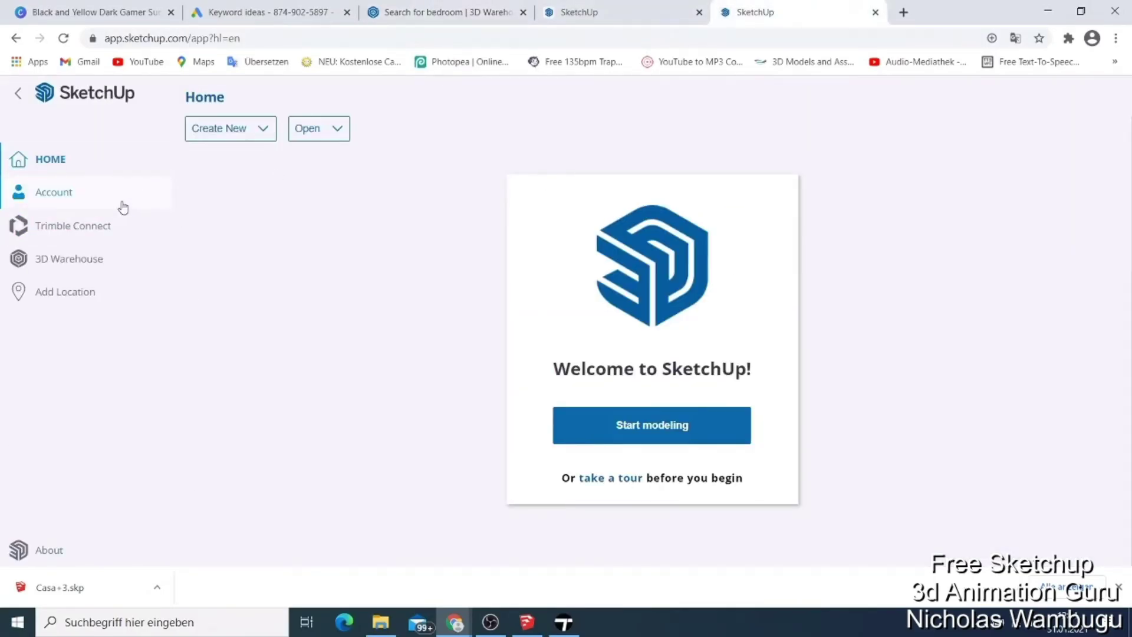
left_click(72, 206)
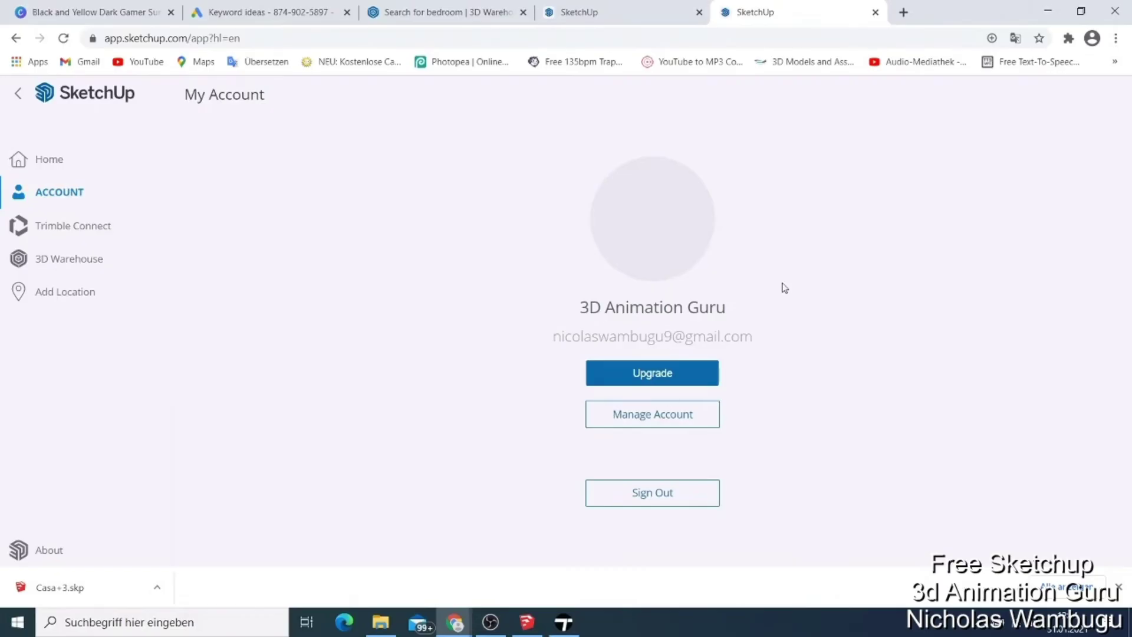
left_click(648, 374)
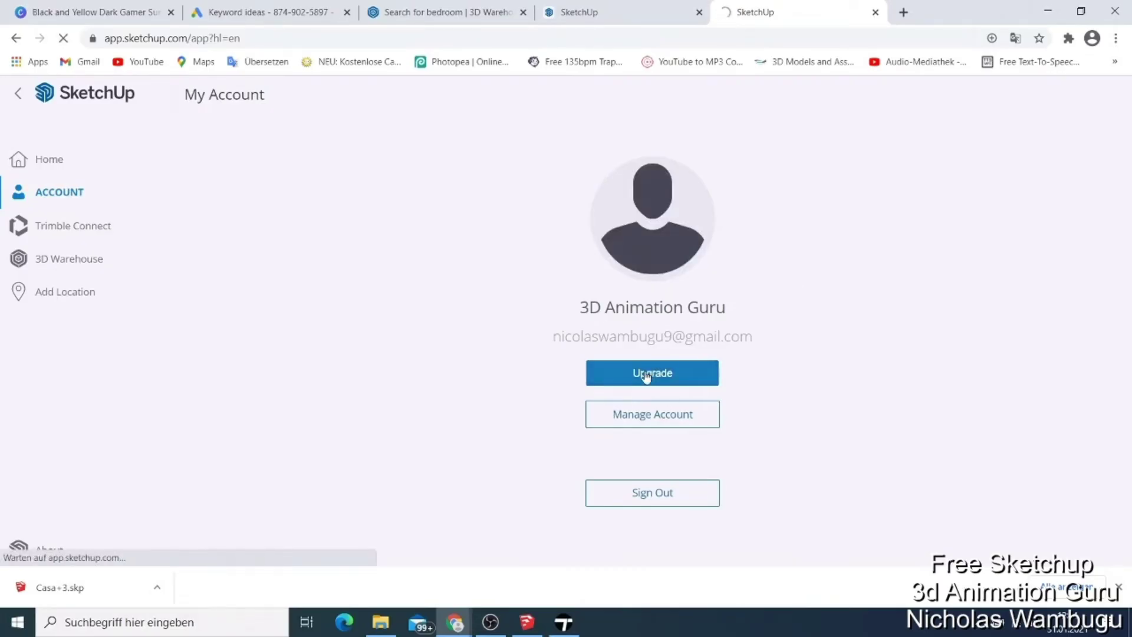
- Select For Personal on the pricing page and scroll through the plan feature lists
scroll(639, 369, "down", 1)
scroll(595, 358, "down", 3)
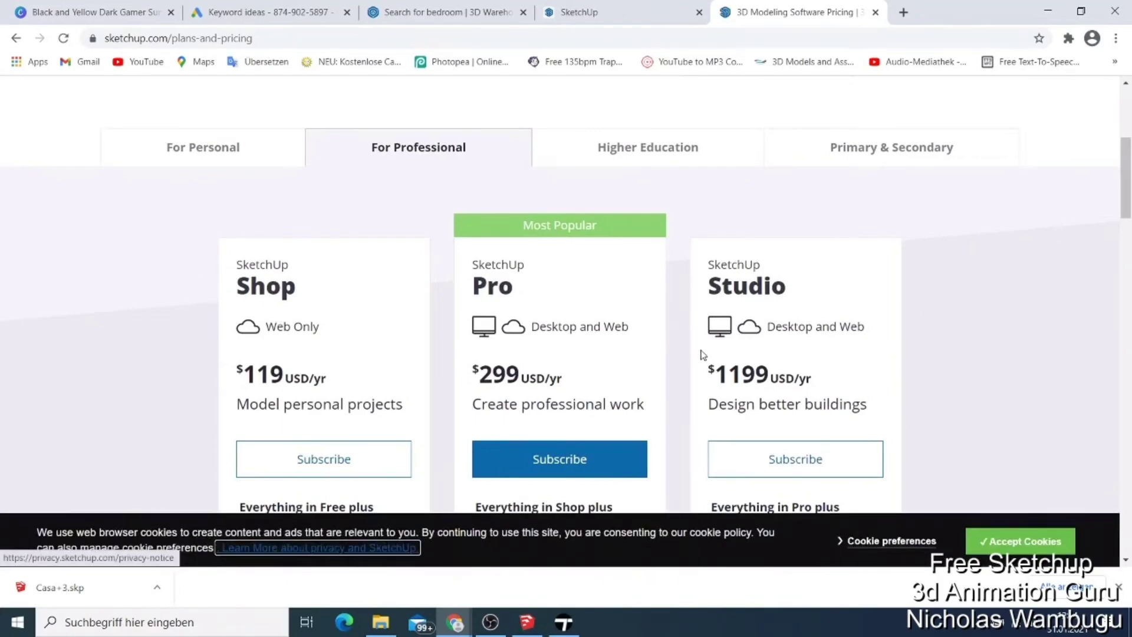
left_click(182, 158)
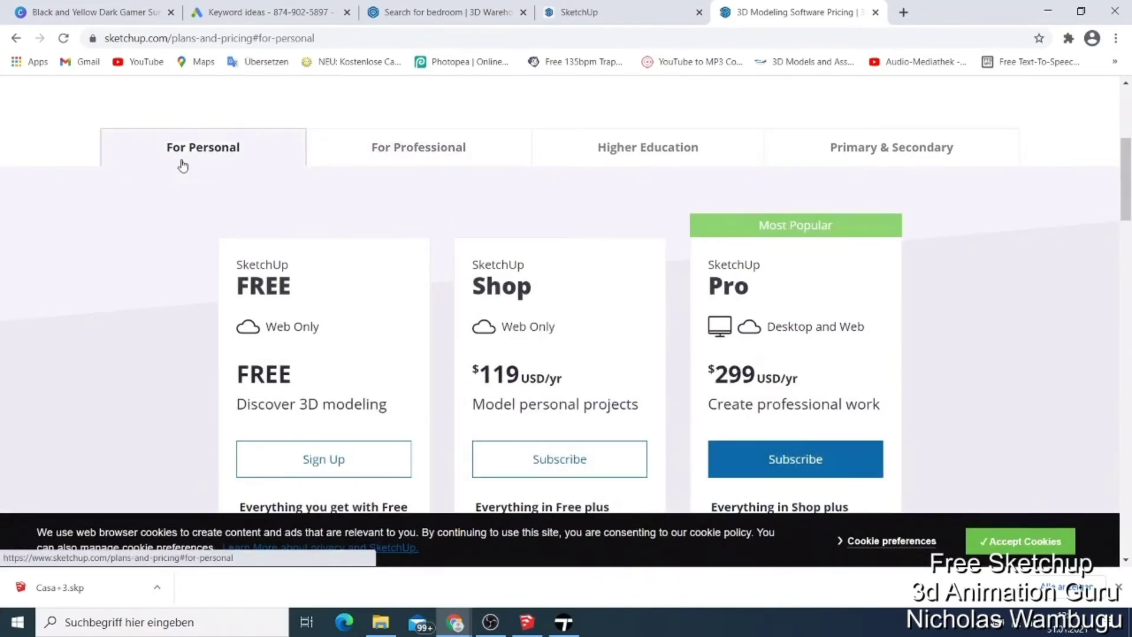
scroll(290, 329, "down", 3)
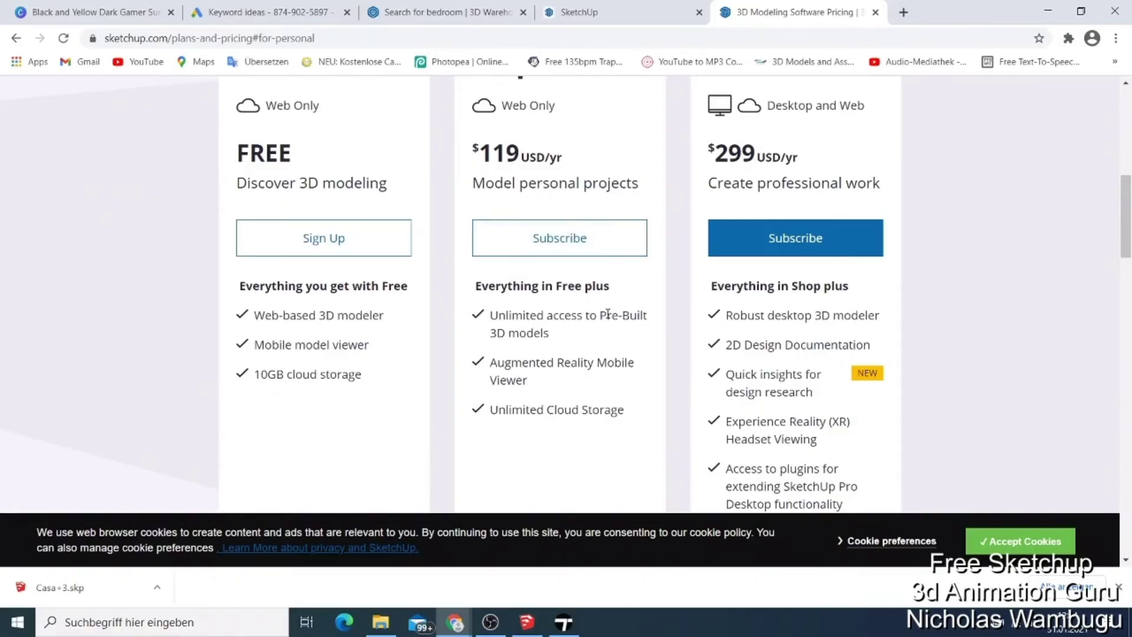
scroll(618, 402, "down", 2)
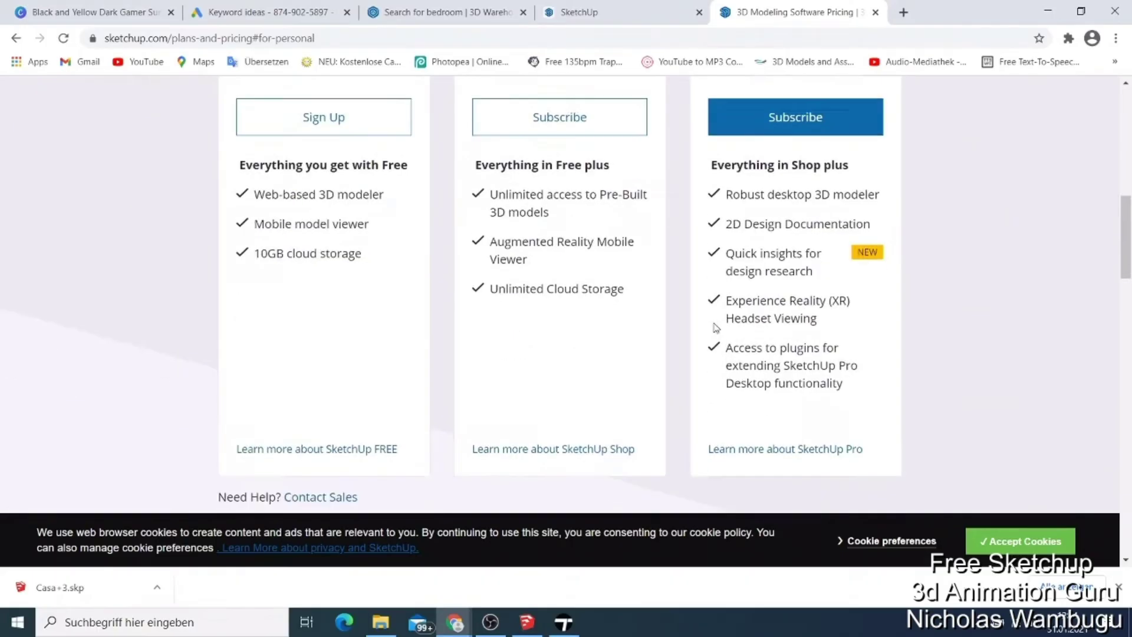
scroll(648, 383, "up", 4)
scroll(728, 350, "down", 3)
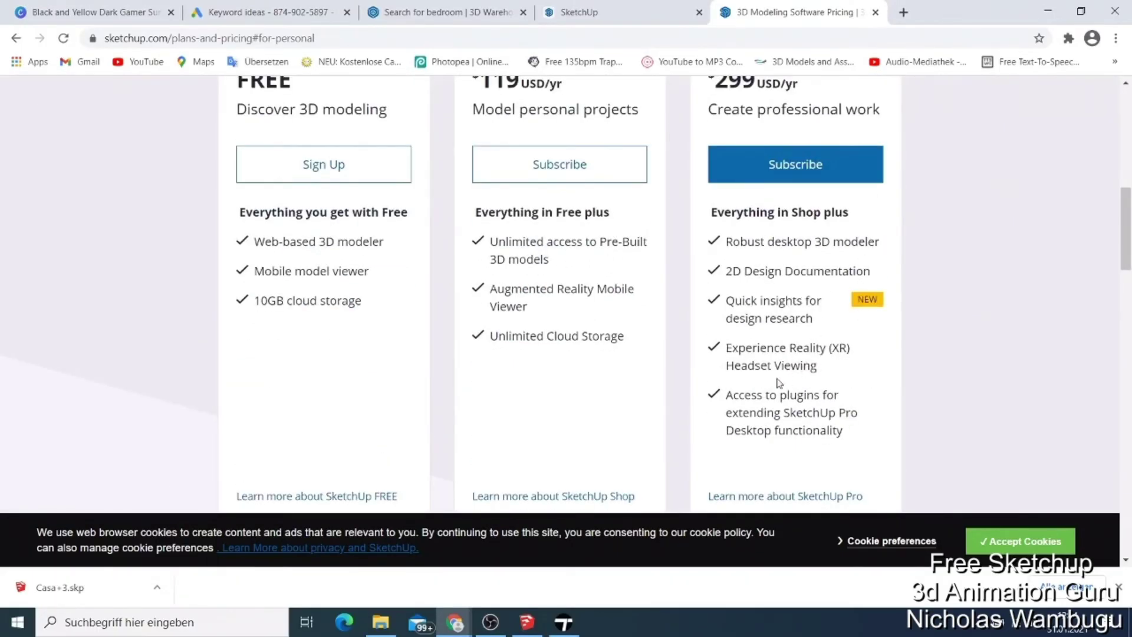
scroll(765, 380, "up", 5)
- Return to the Casa+3 house model tab and zoom around the villa
left_click(426, 15)
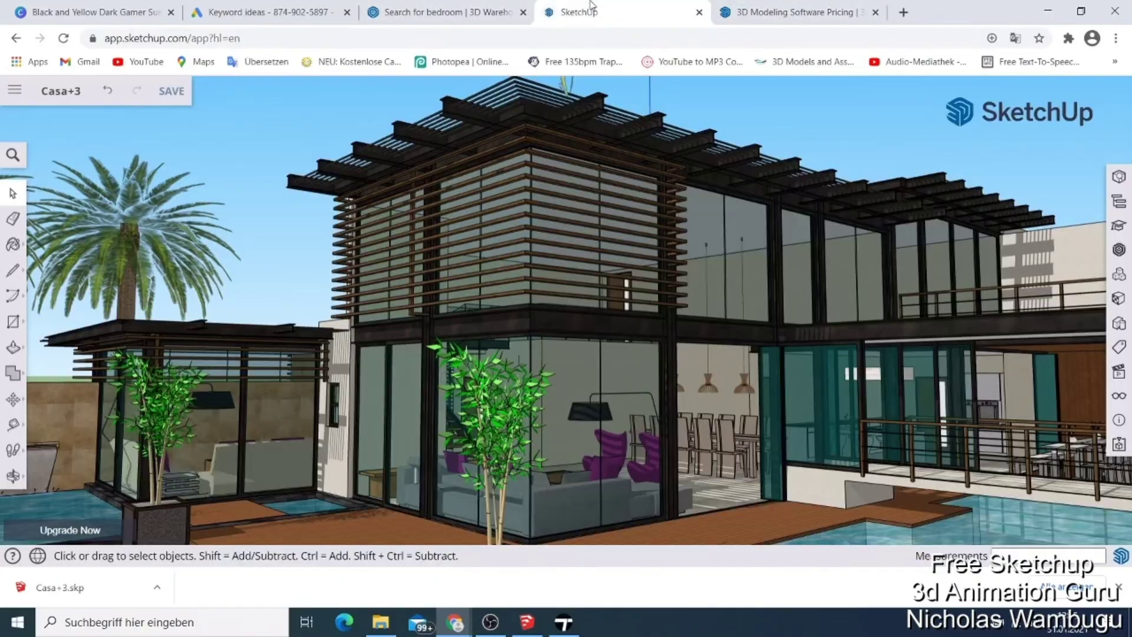
left_click(569, 12)
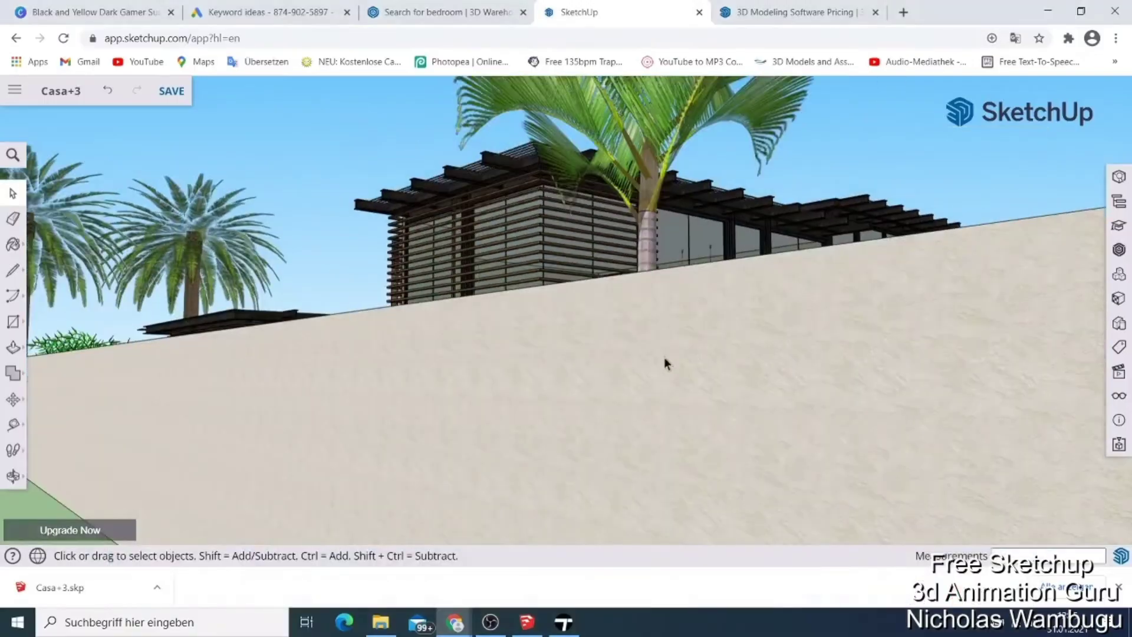
scroll(665, 362, "up", 3)
scroll(677, 354, "up", 2)
scroll(681, 353, "down", 10)
scroll(672, 353, "up", 3)
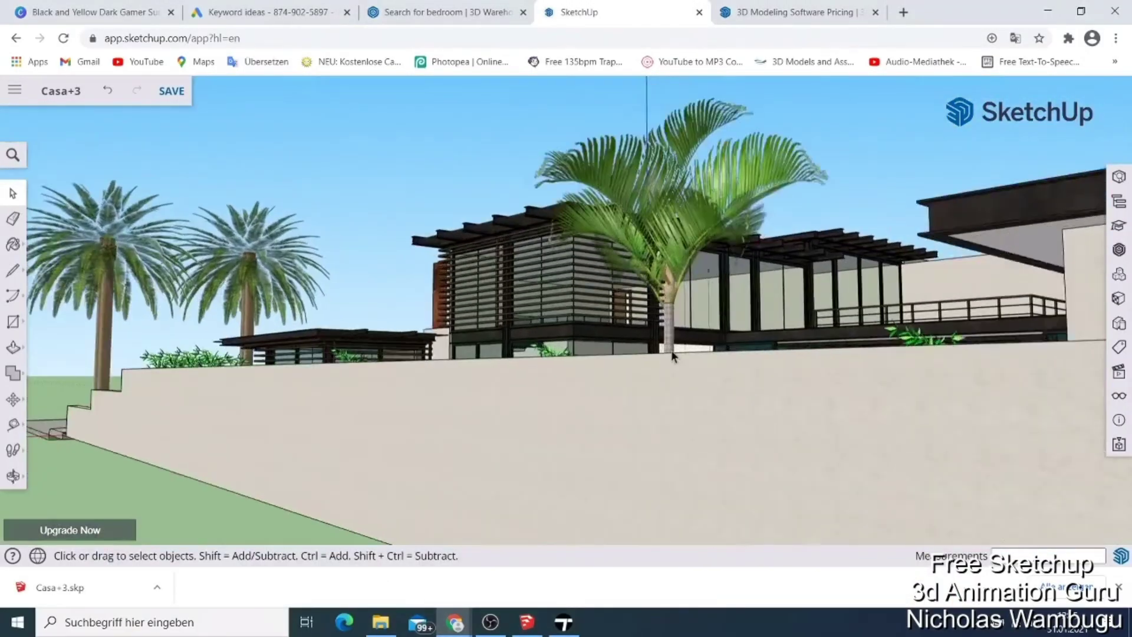
scroll(672, 354, "down", 3)
scroll(671, 355, "down", 2)
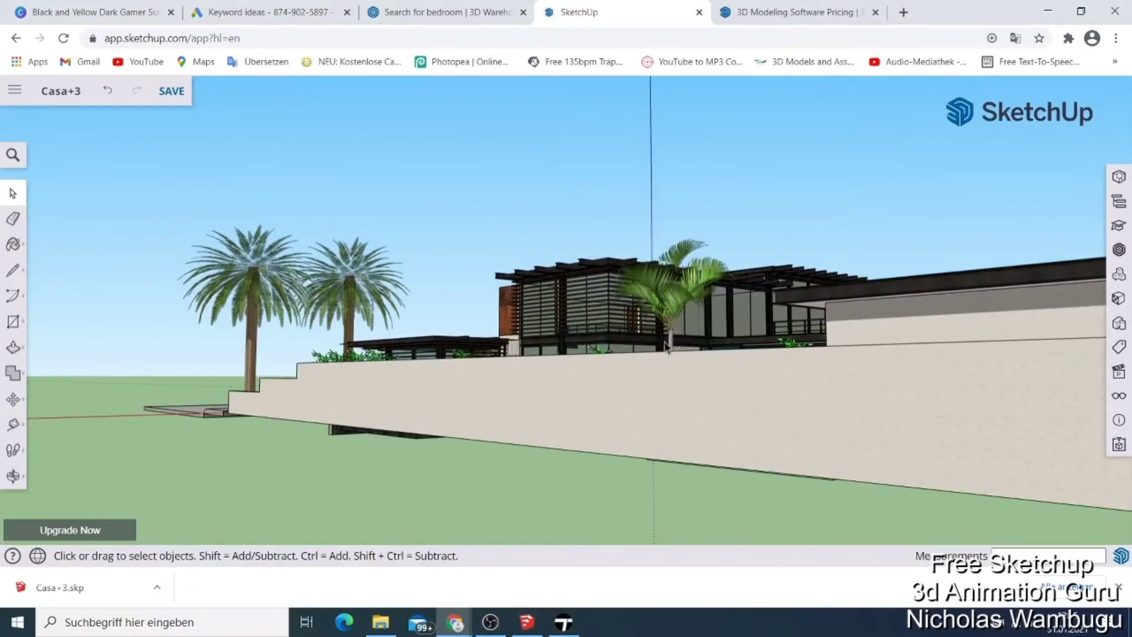
- Try exporting the model as FBX from the main menu's Export options
left_click(15, 89)
left_click(47, 276)
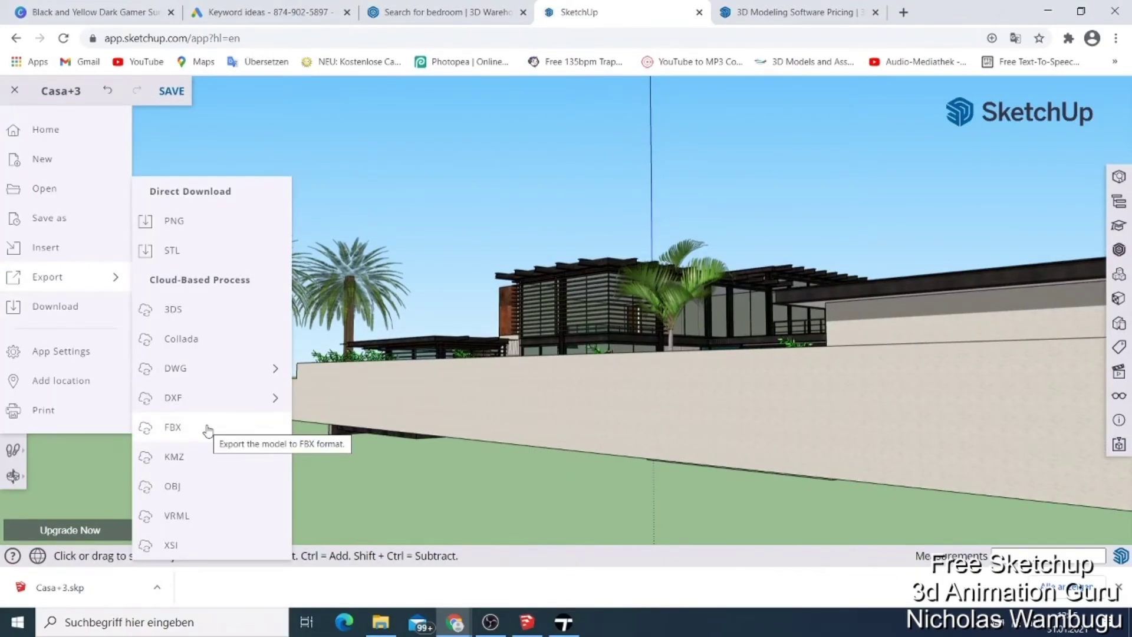
left_click(208, 430)
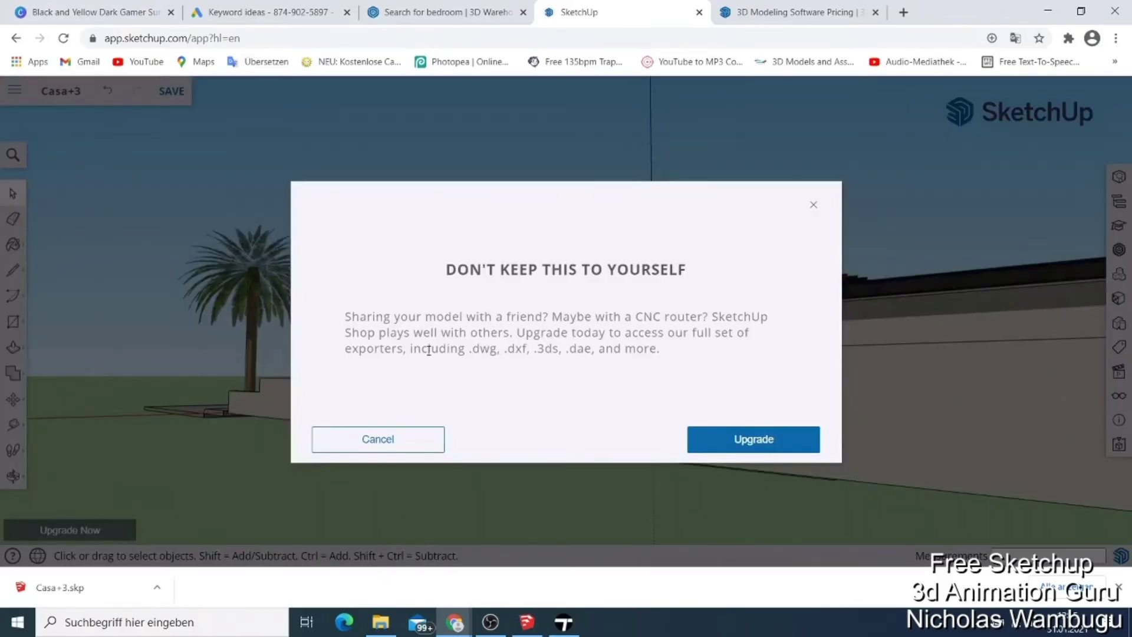